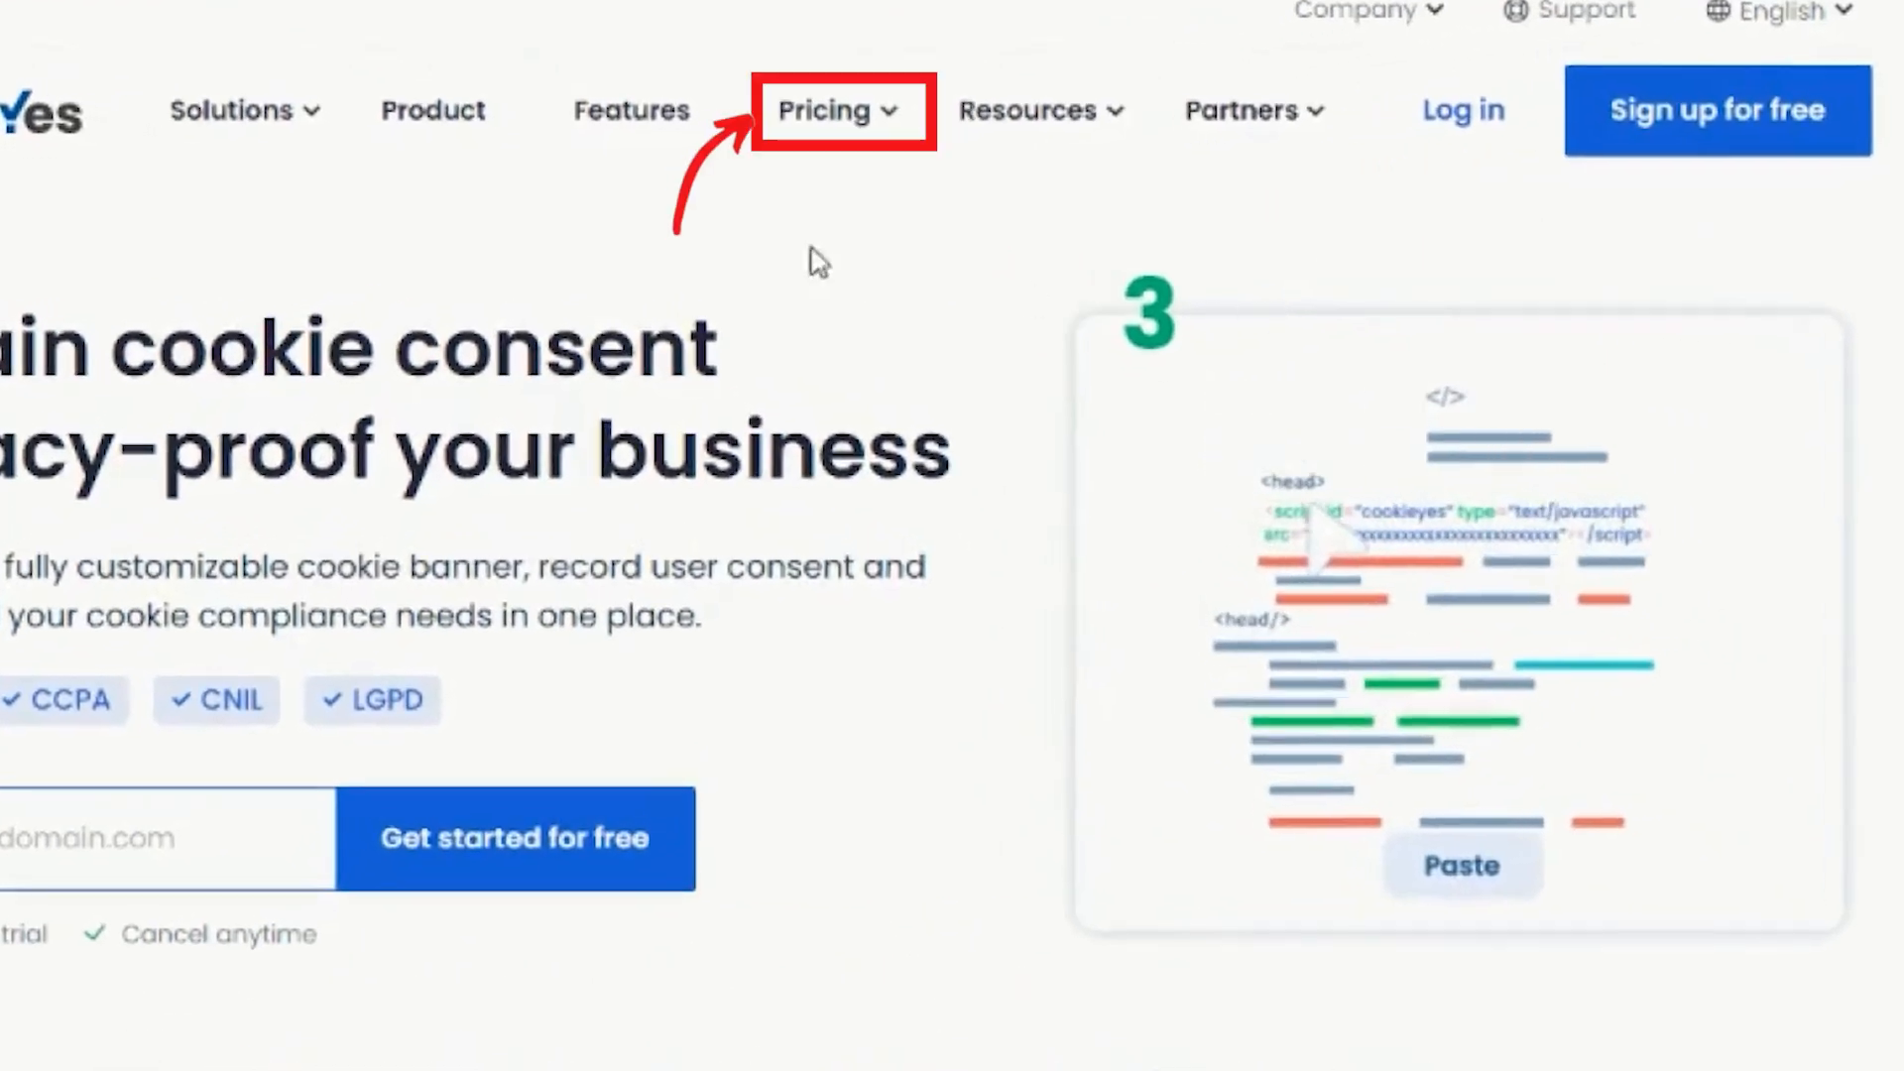
# - Open the pricing overview and start signing up for the Free plan
pyautogui.moveTo(809, 117)
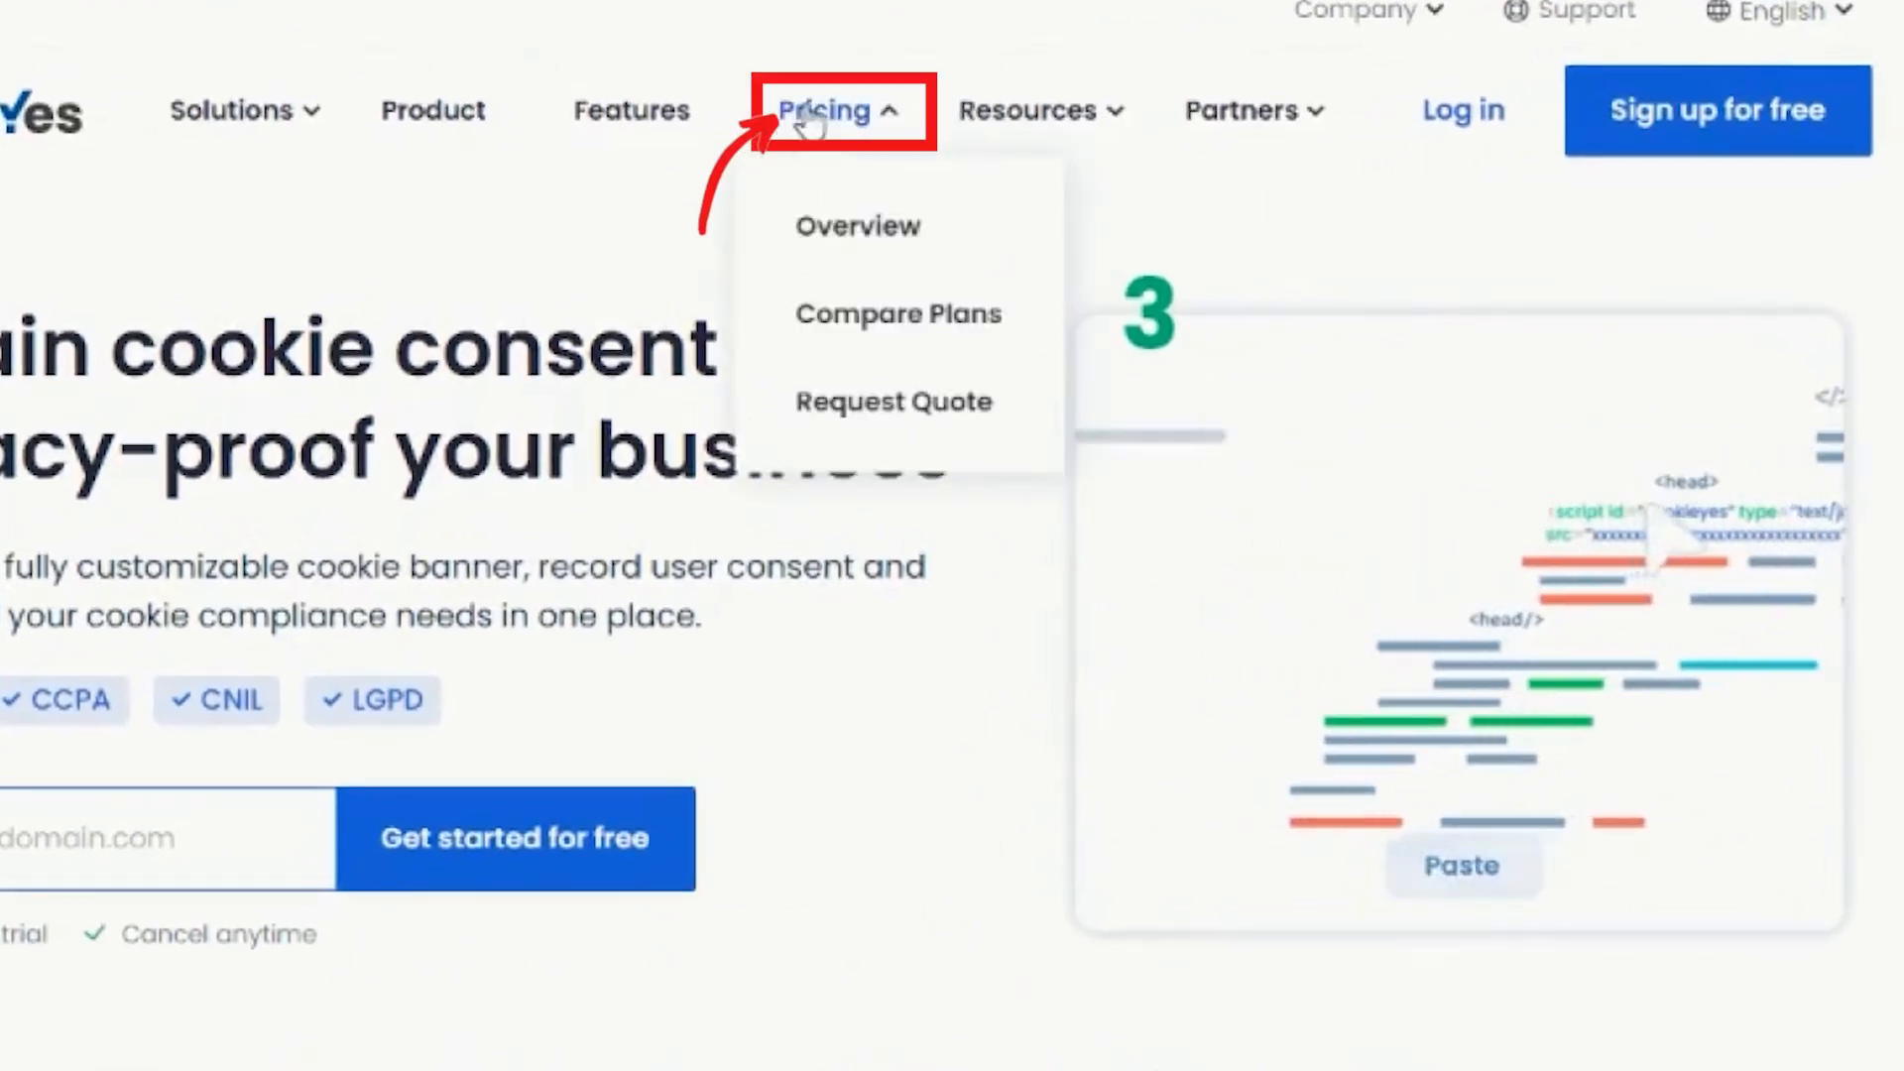
pyautogui.click(859, 238)
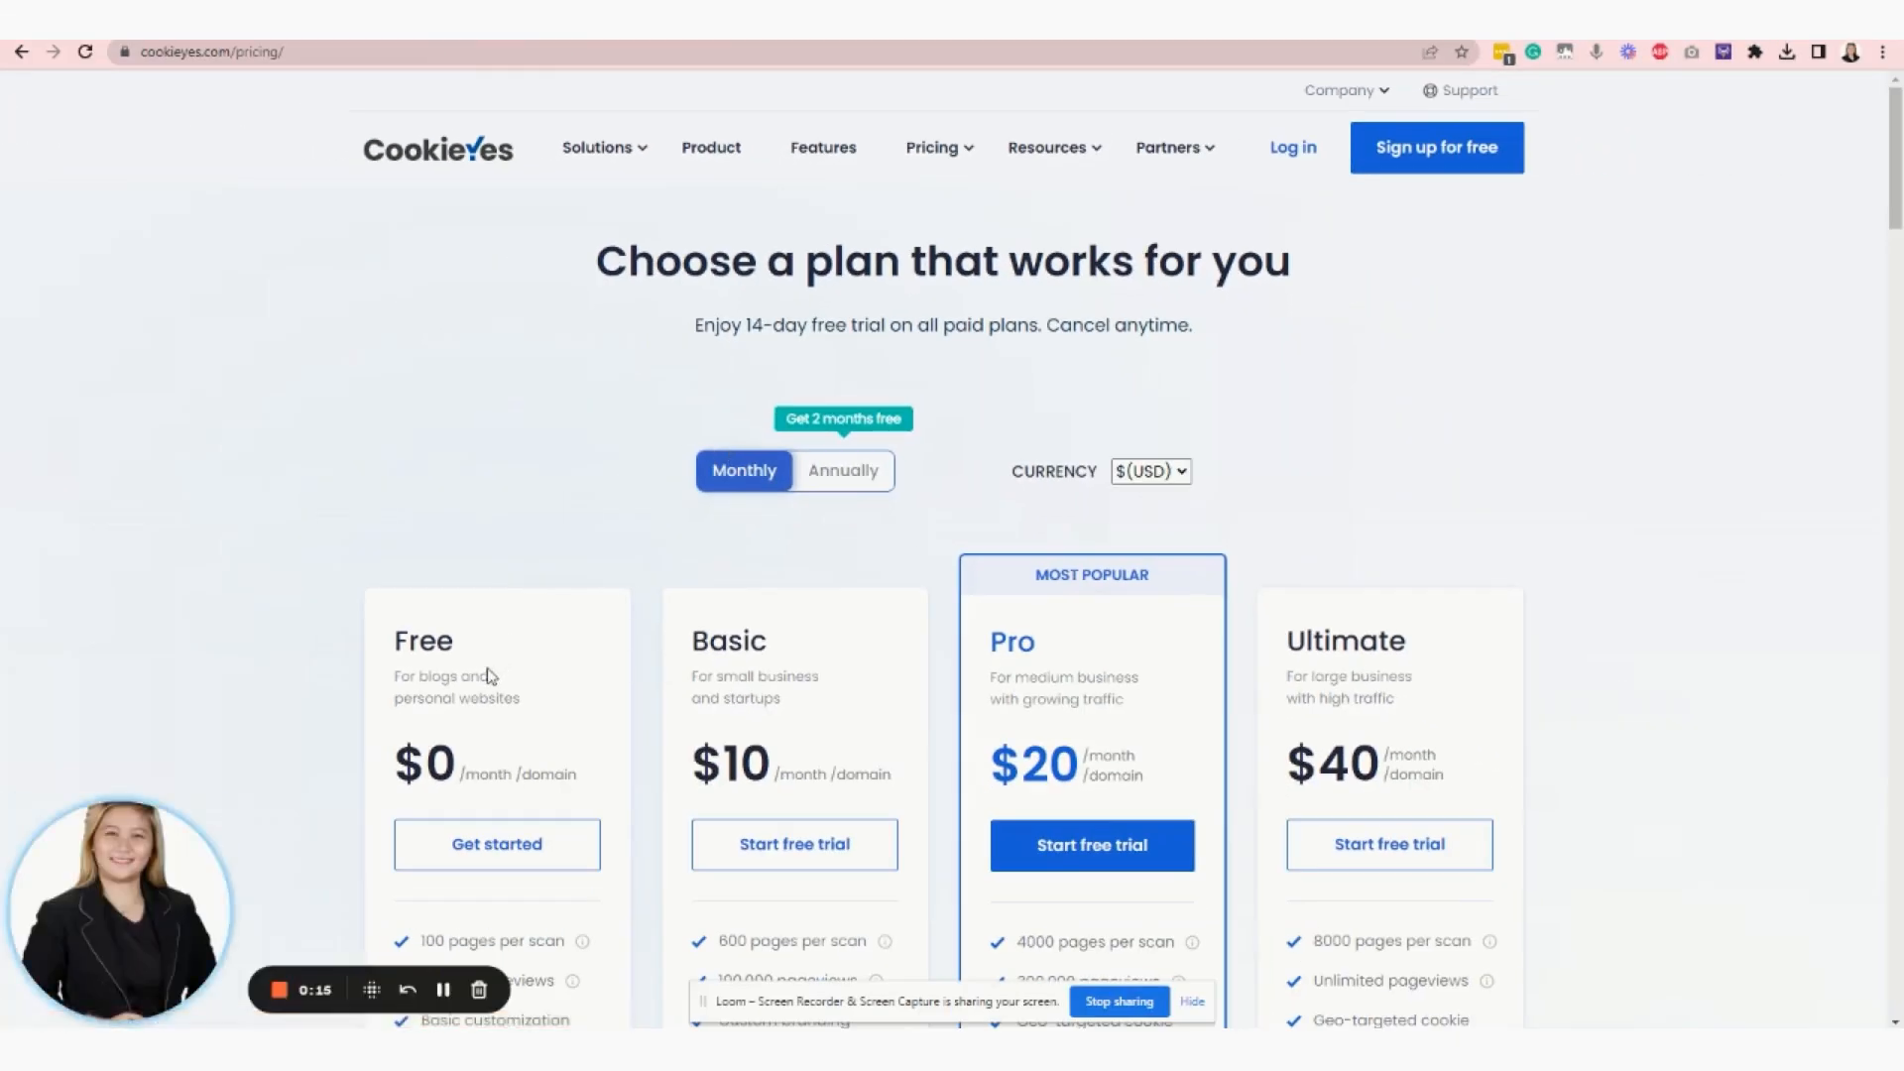
pyautogui.scroll(-3, 466, 675)
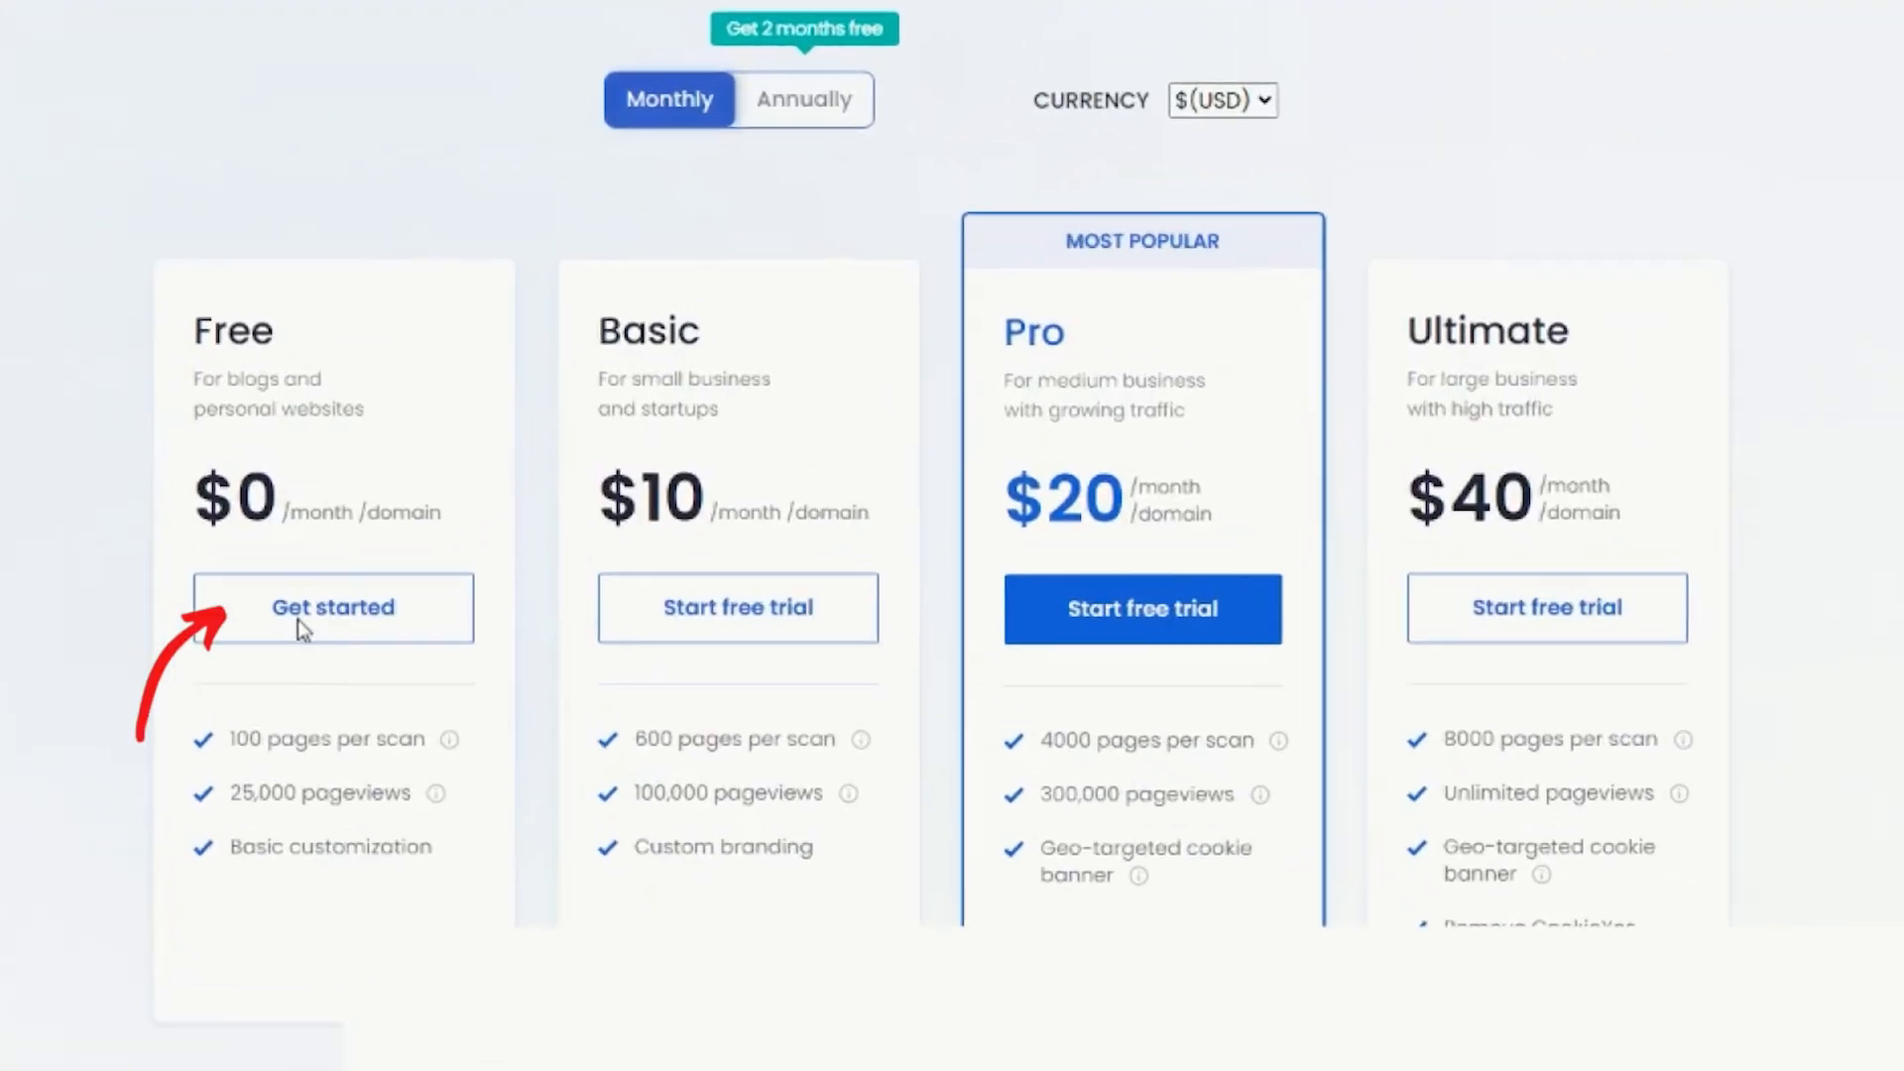
pyautogui.click(305, 629)
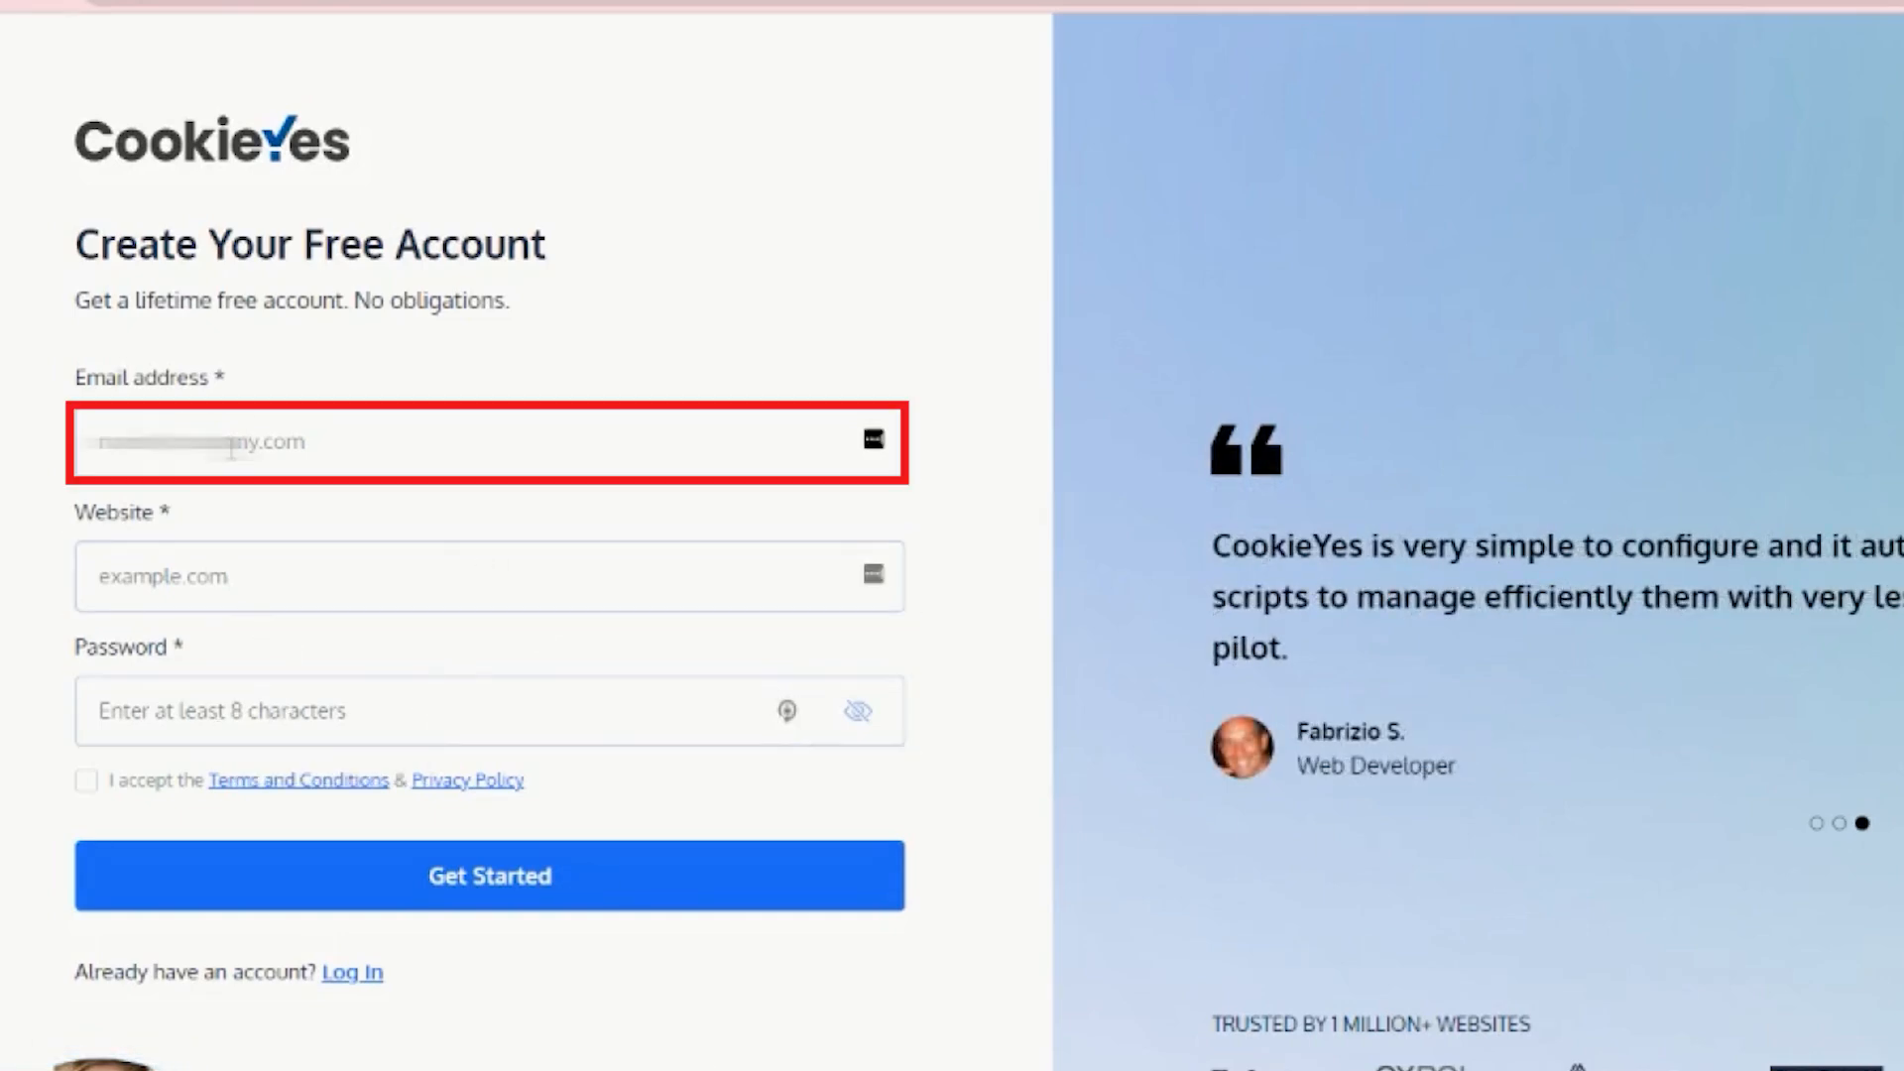
# - Enter the account email address in the free account form
pyautogui.write('Lorem')
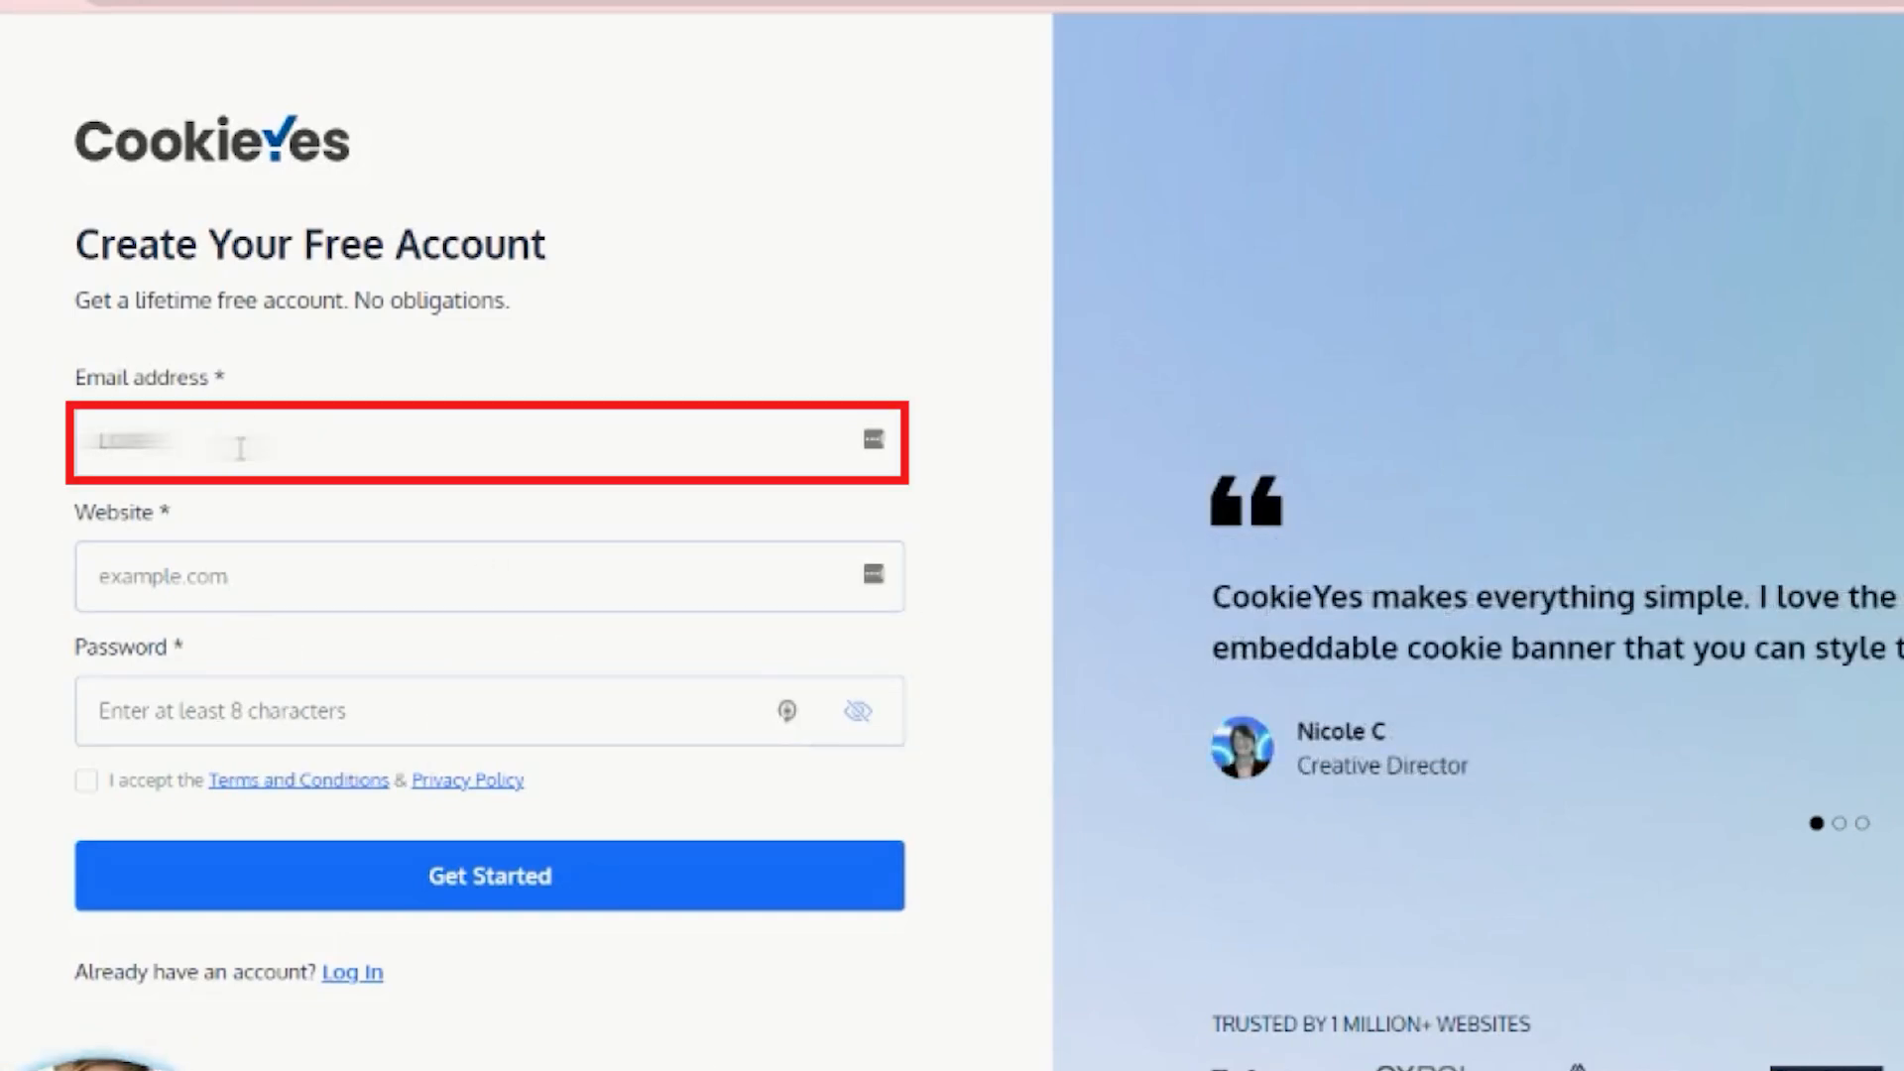
pyautogui.press('BackSpace')
pyautogui.press('BackSpace')
pyautogui.press('BackSpace')
pyautogui.press('BackSpace')
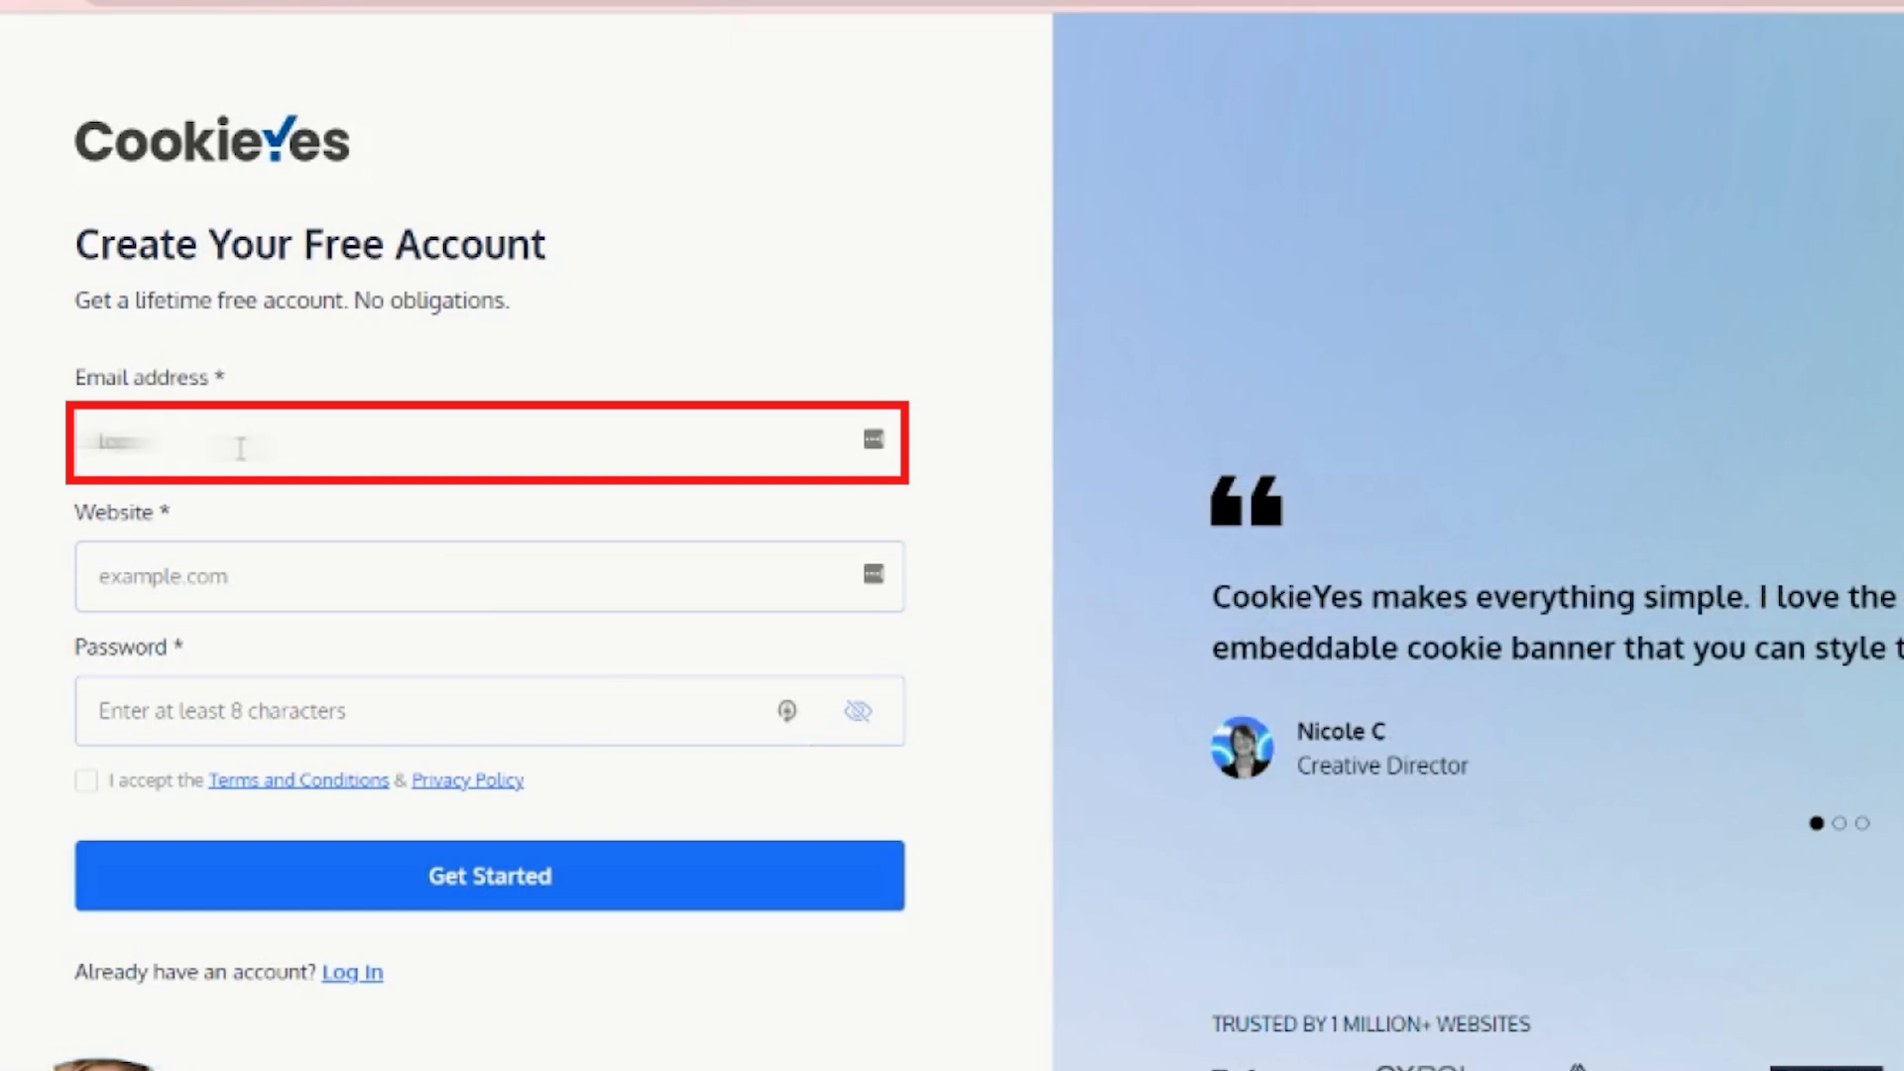
pyautogui.write('ipsum')
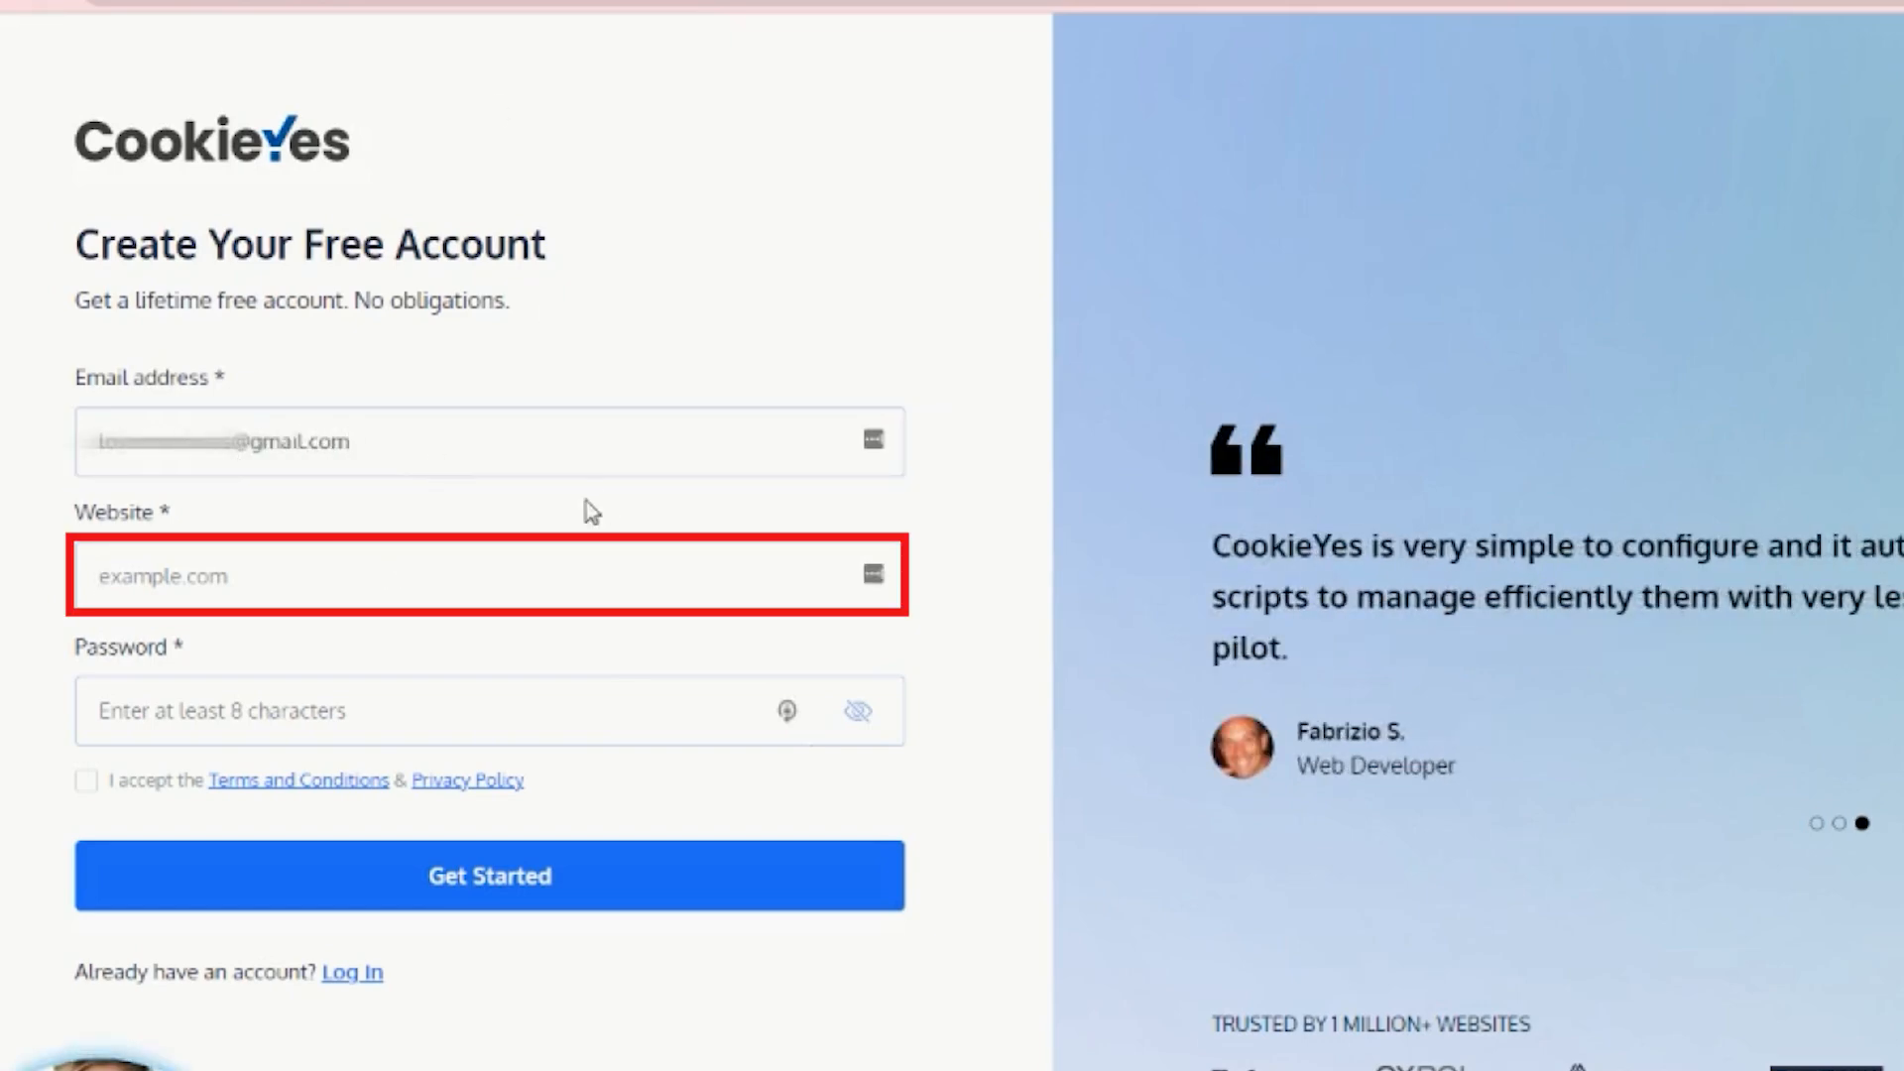
# - Fill in the website domain and account password, accept the terms and privacy policy, and submit the signup form
pyautogui.click(457, 595)
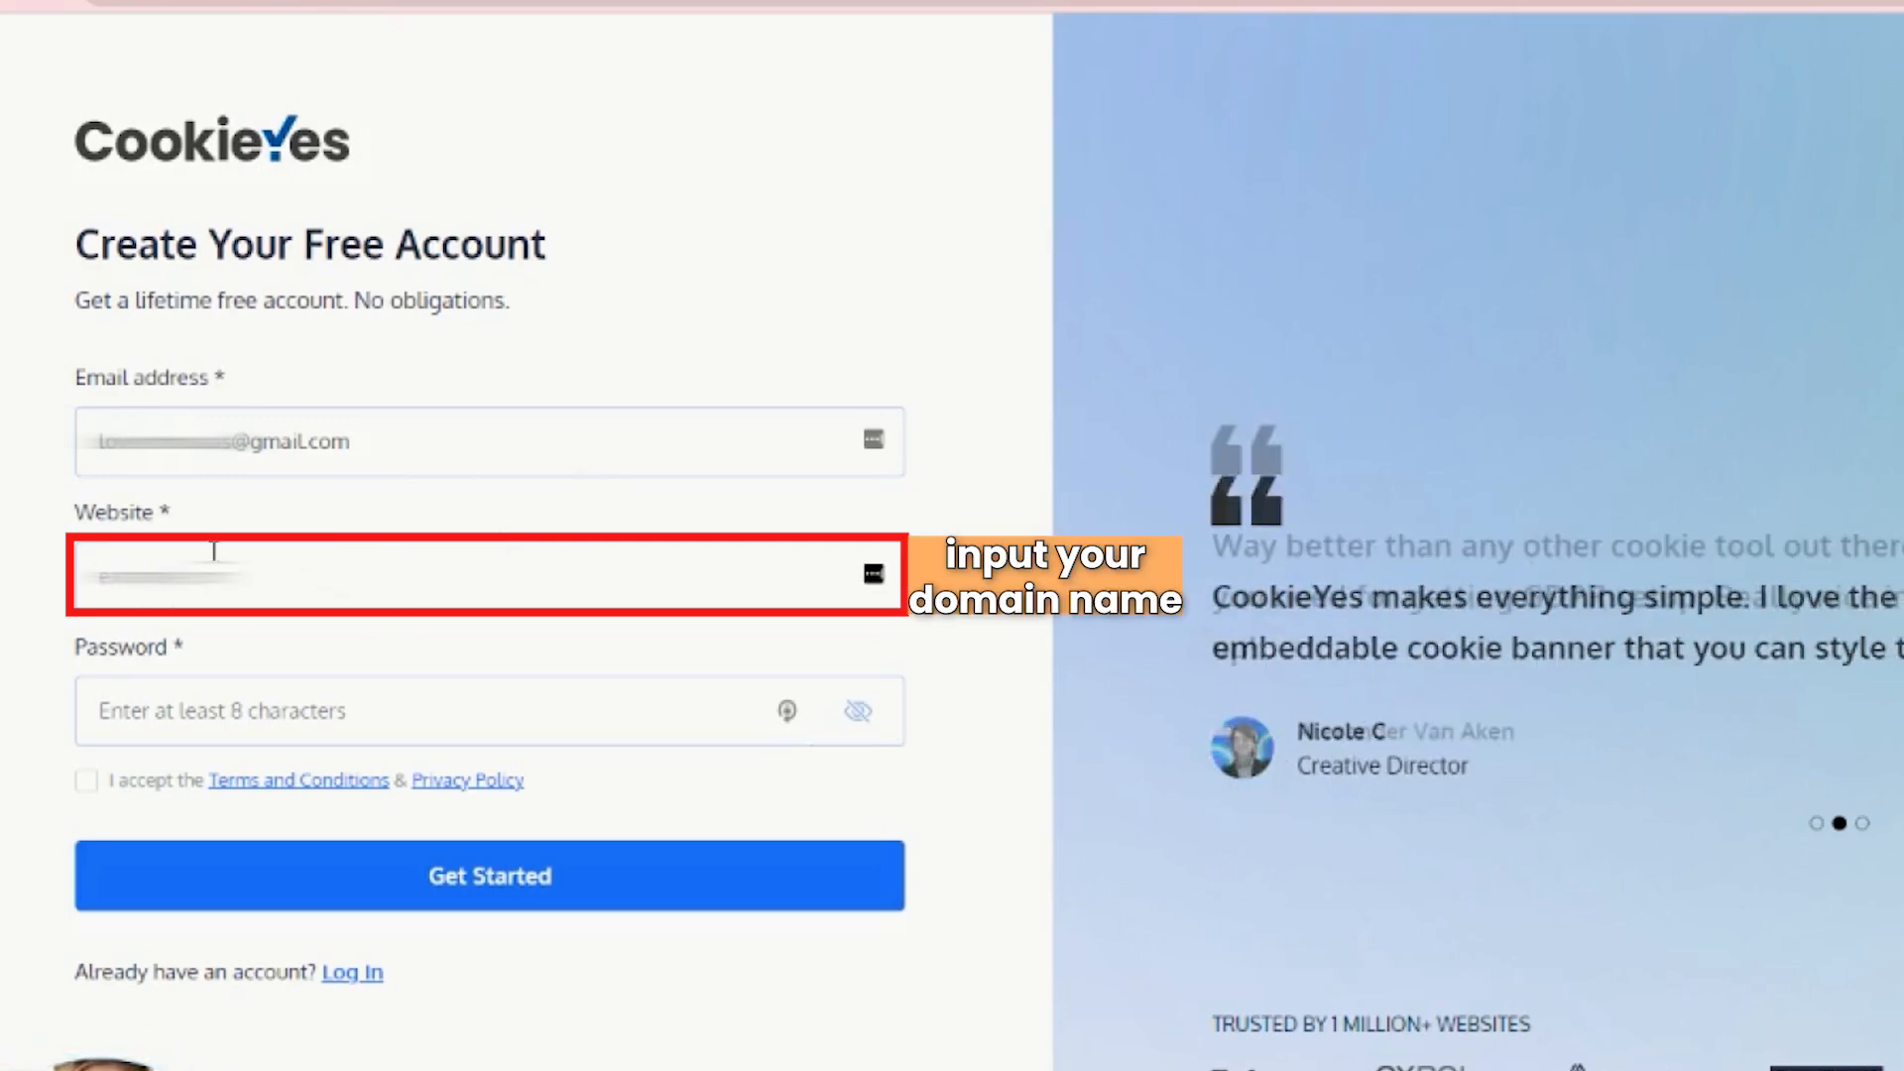
pyautogui.click(212, 721)
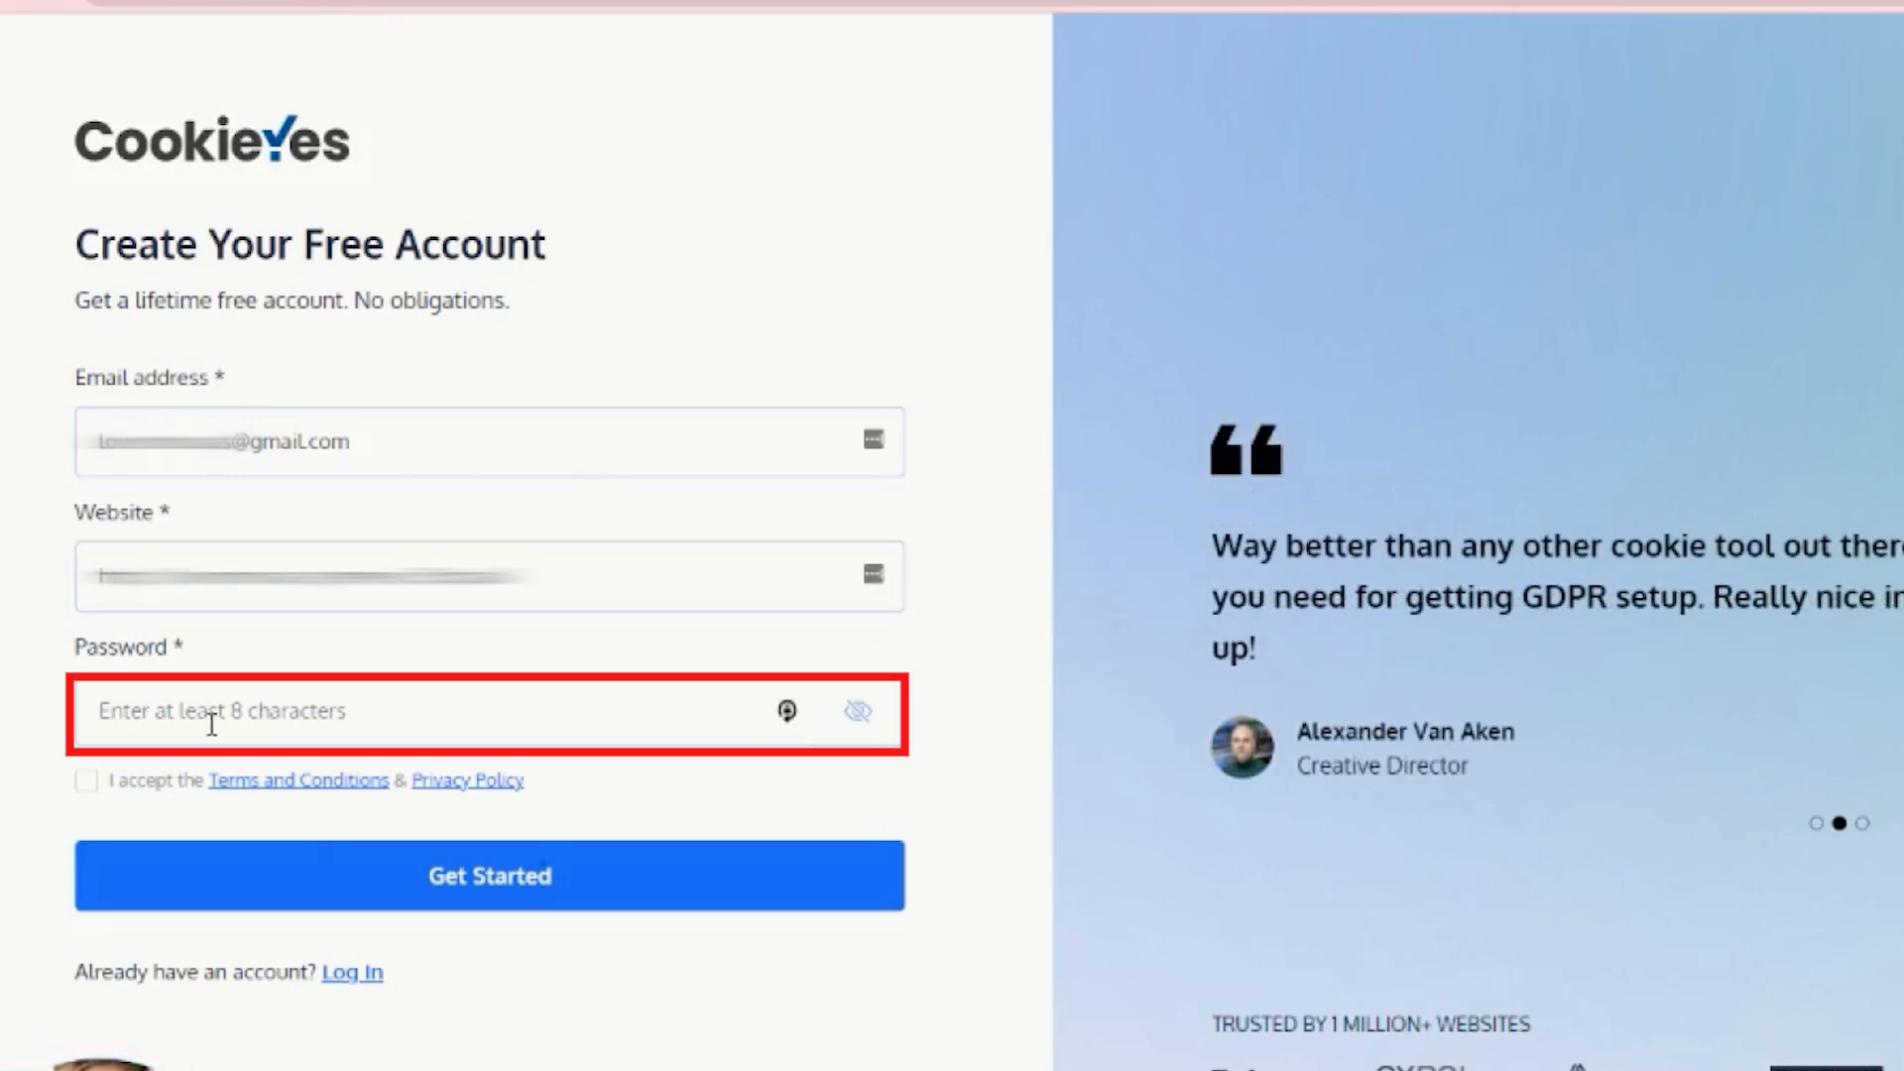
pyautogui.write('••••')
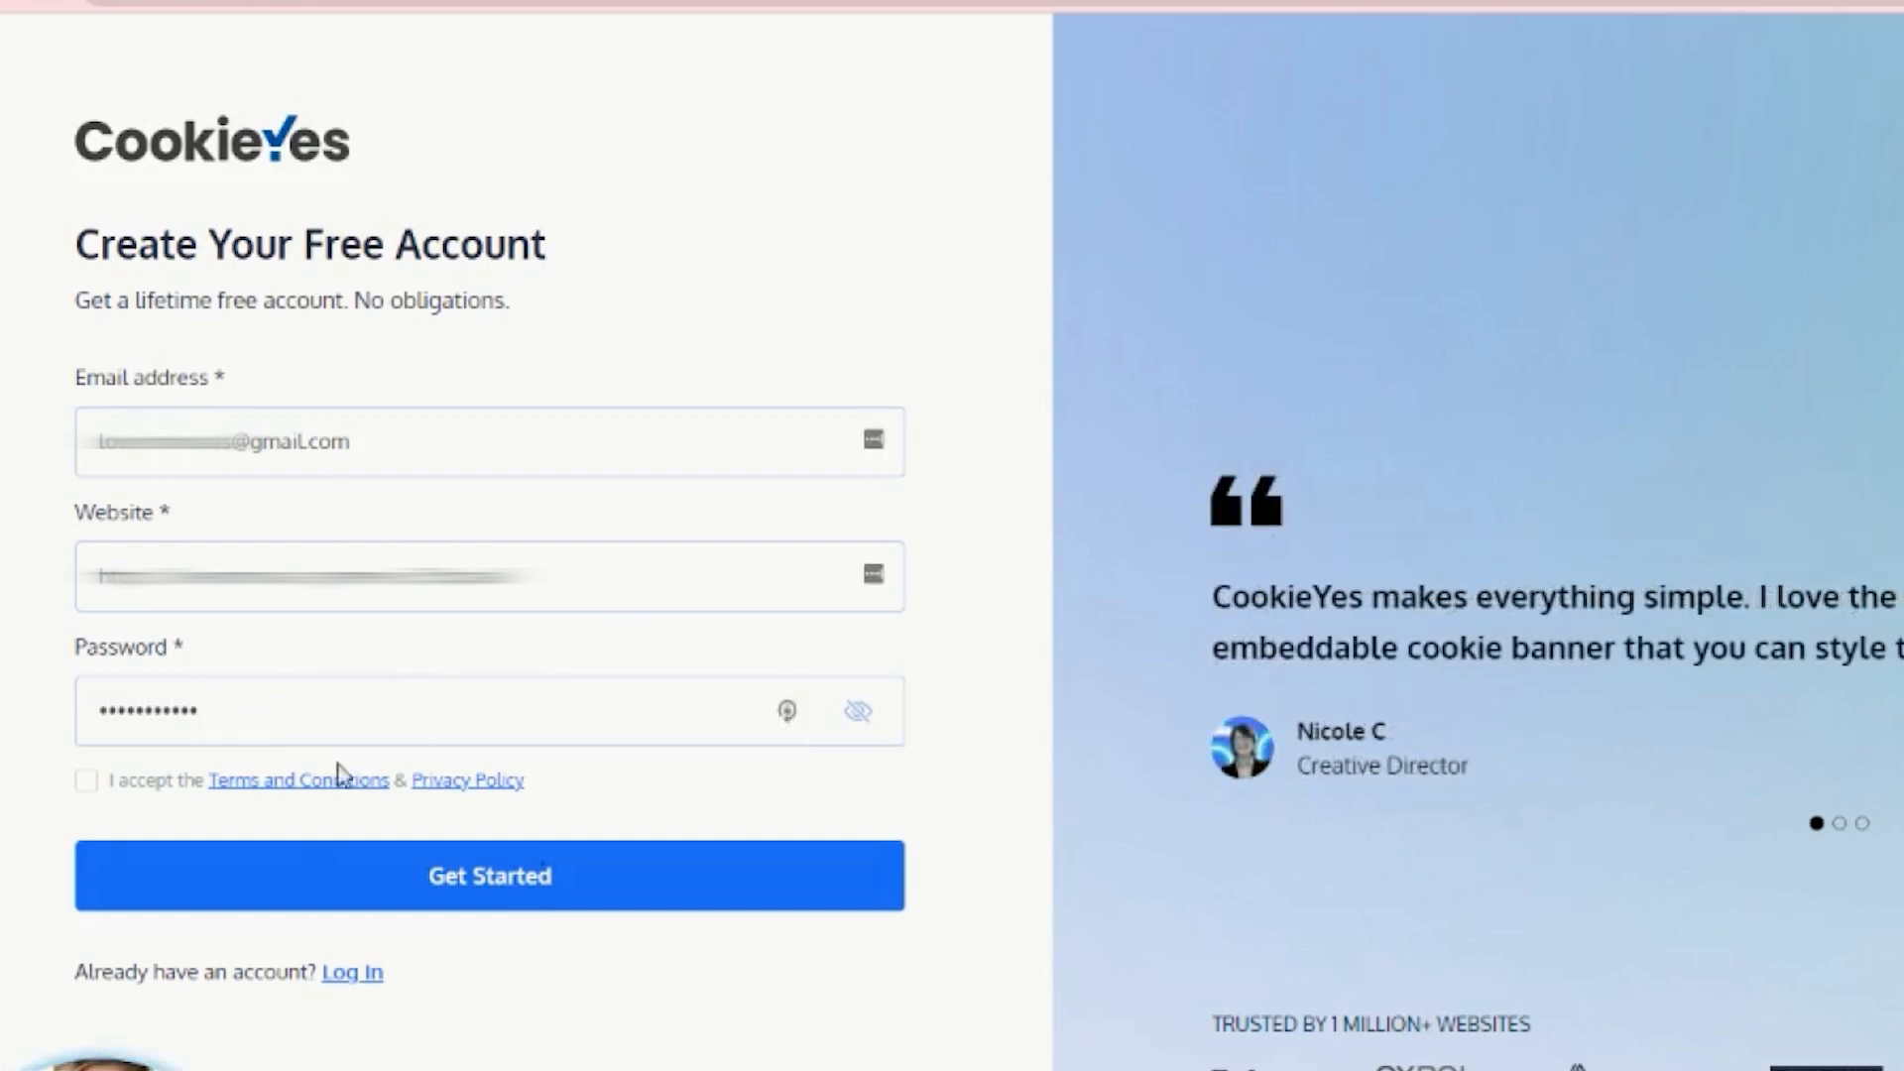
pyautogui.click(86, 782)
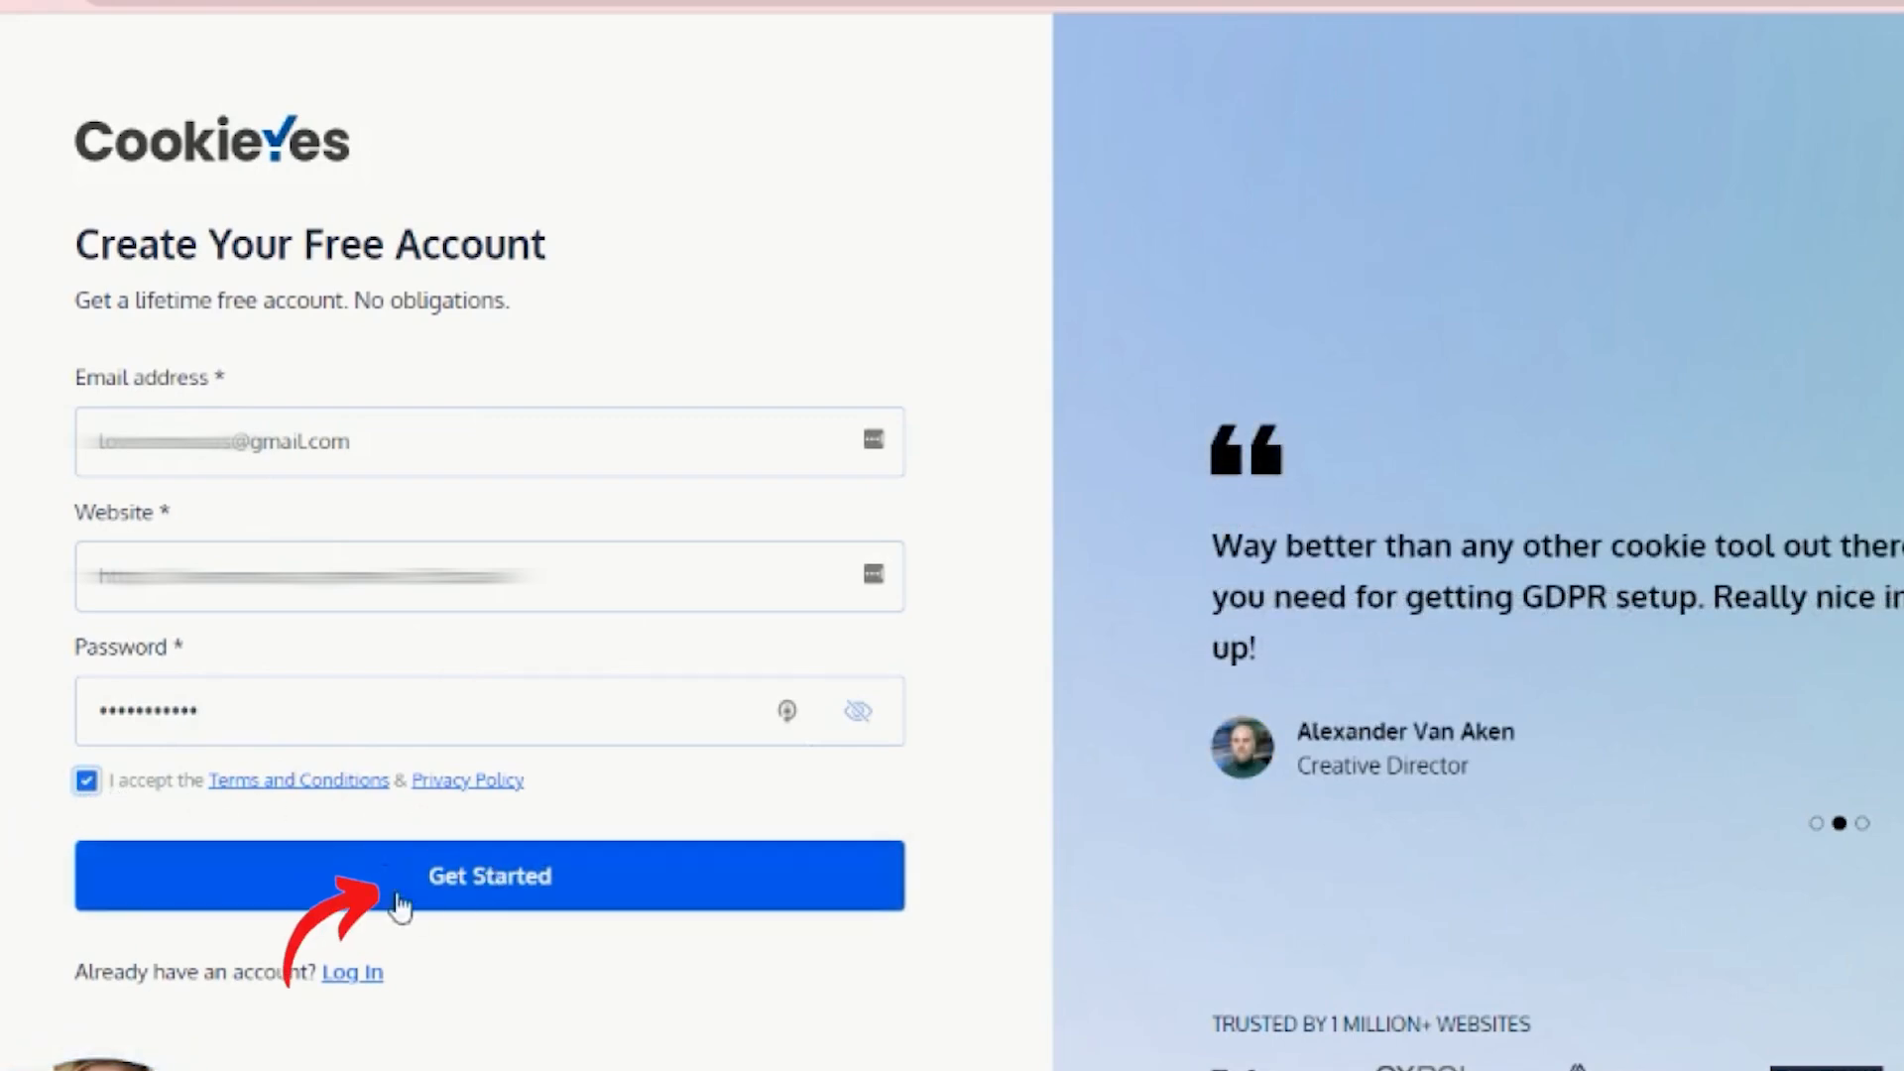
pyautogui.click(550, 897)
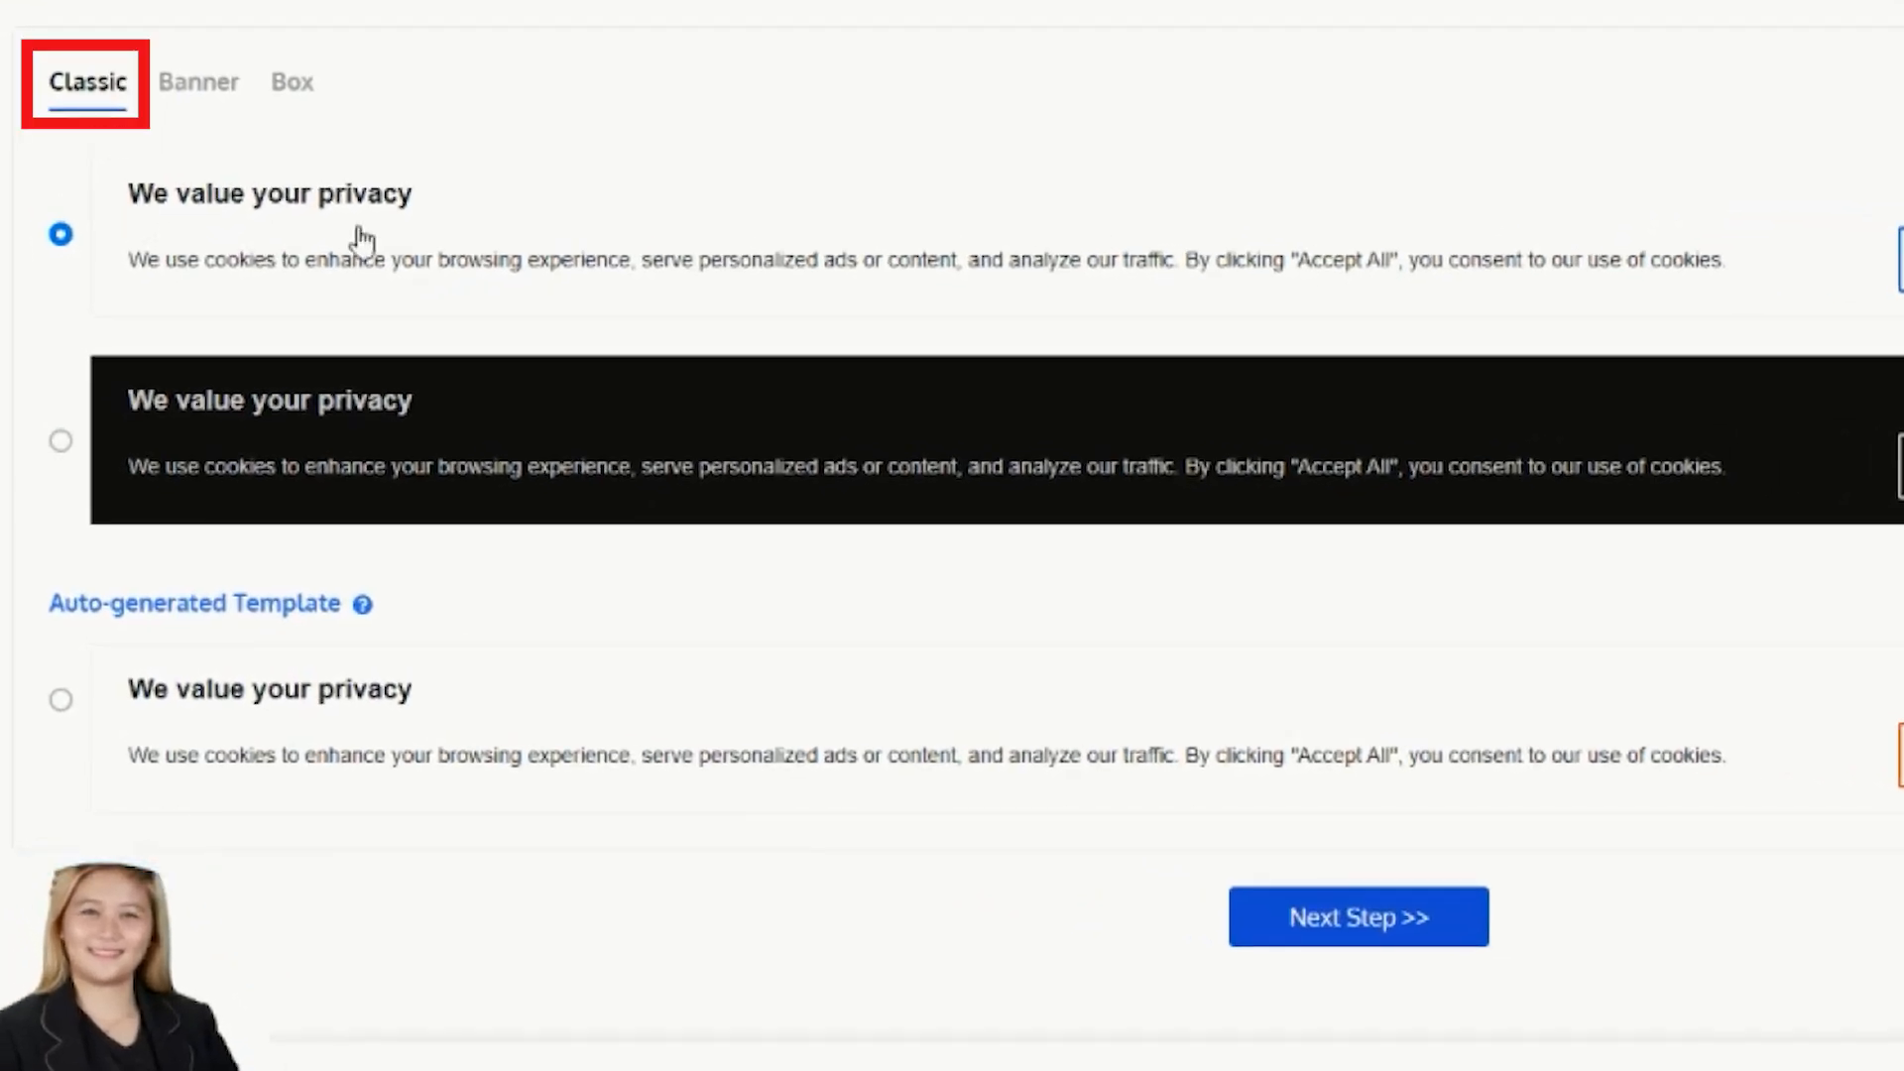
# - Compare the Banner and Box layouts, choose the black Classic cookie banner template, and continue to installation
pyautogui.click(194, 79)
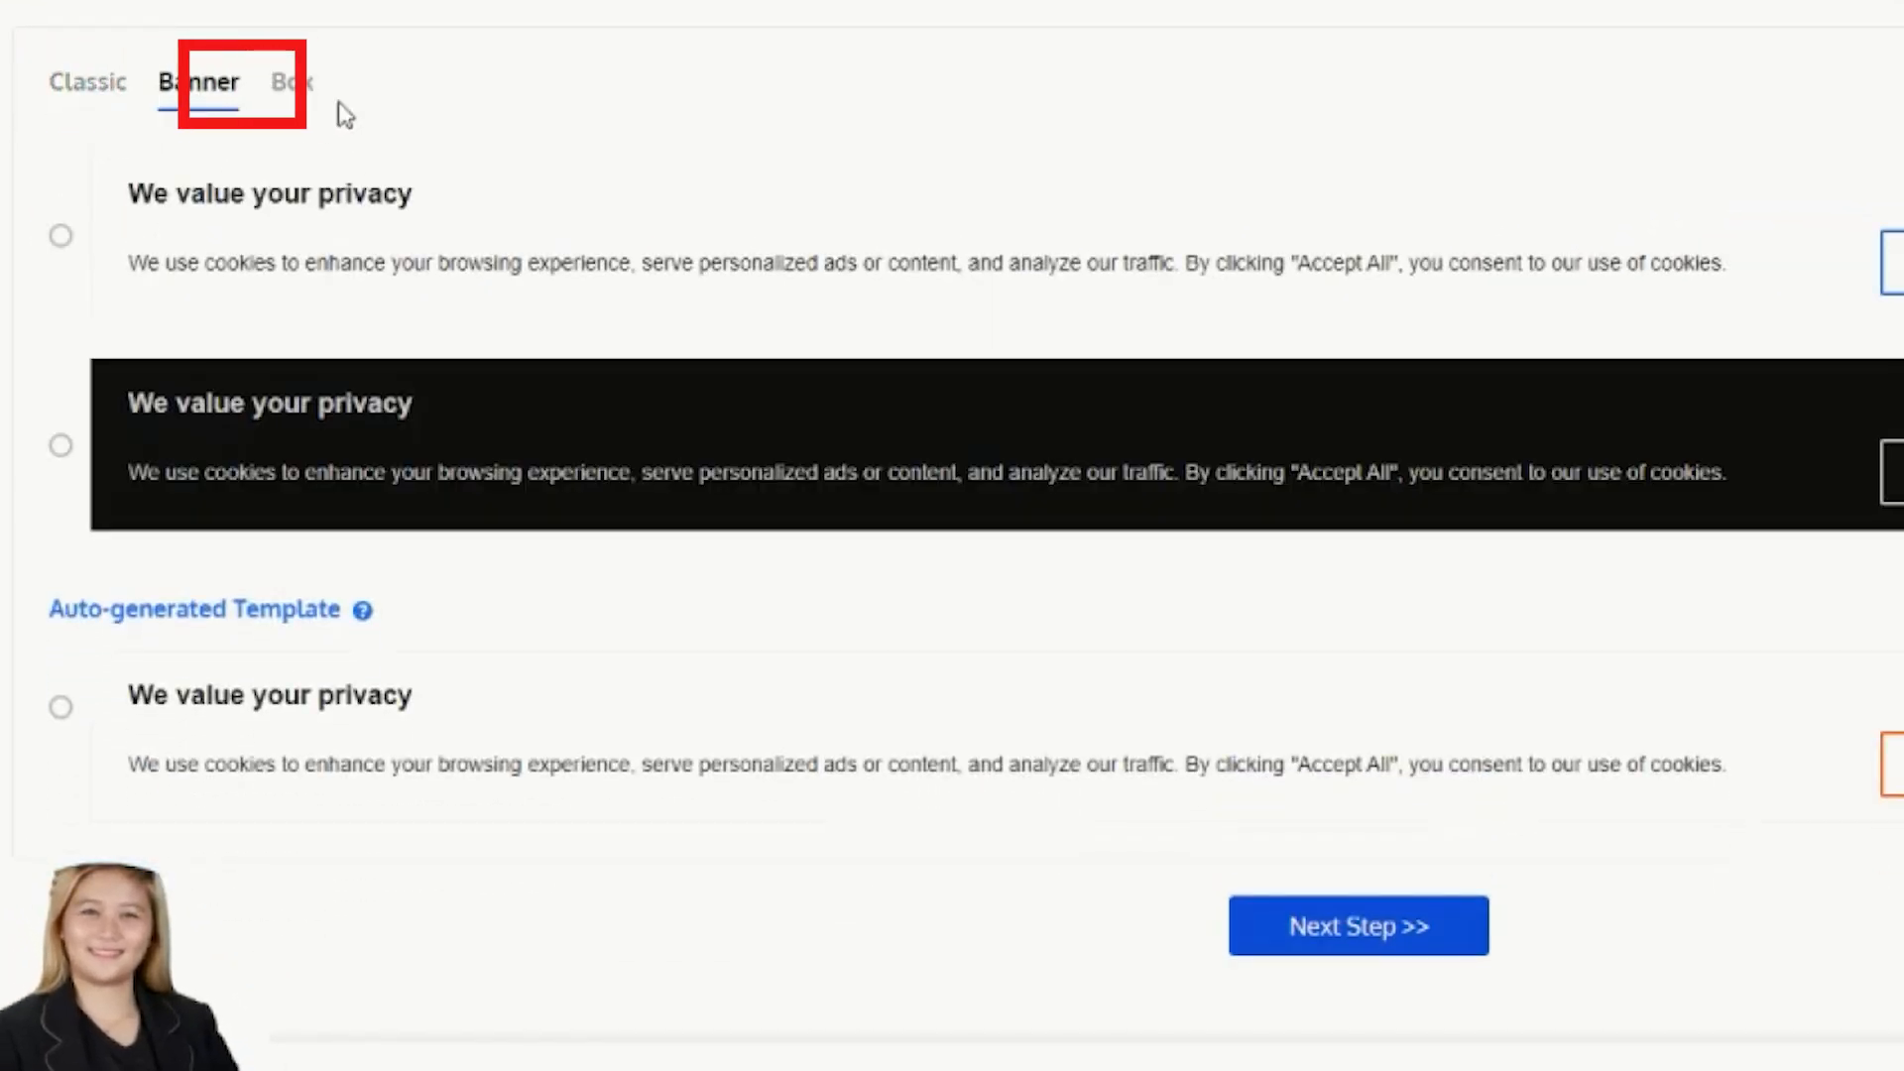
pyautogui.click(295, 85)
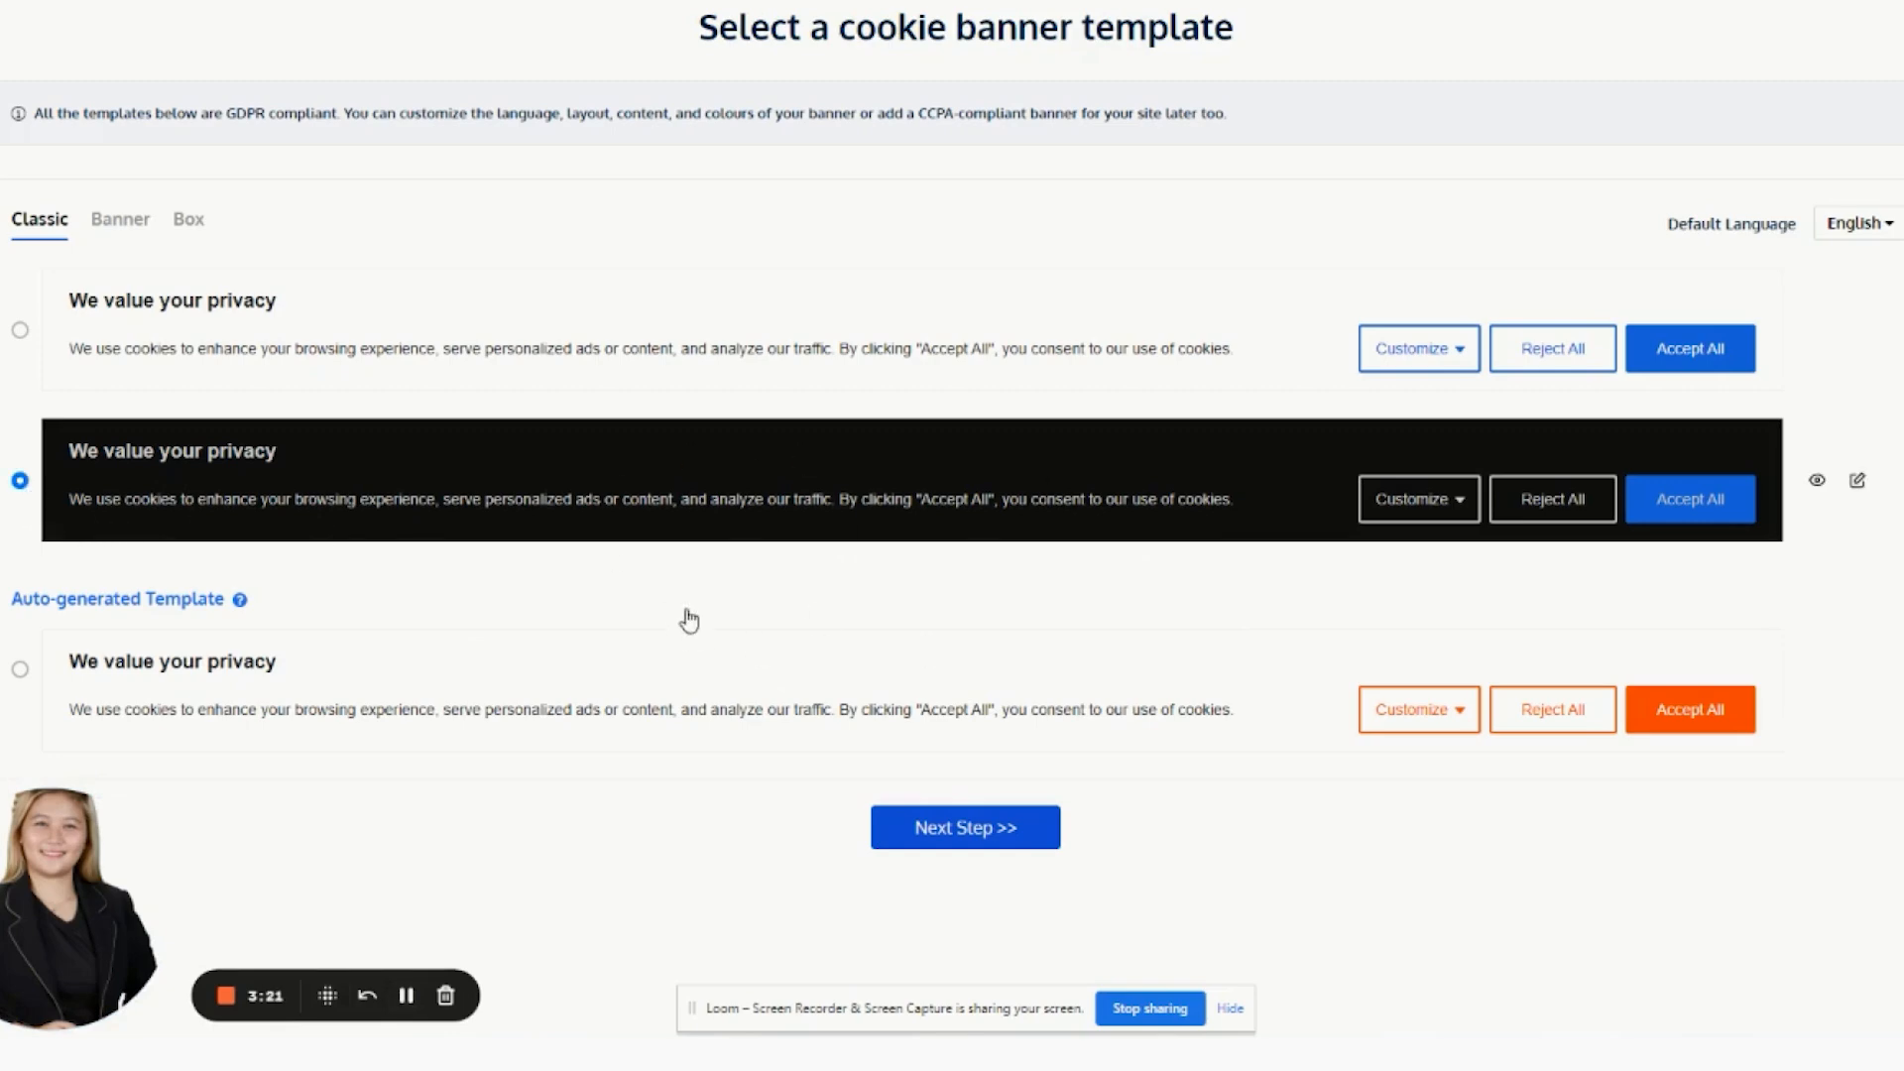
pyautogui.click(972, 843)
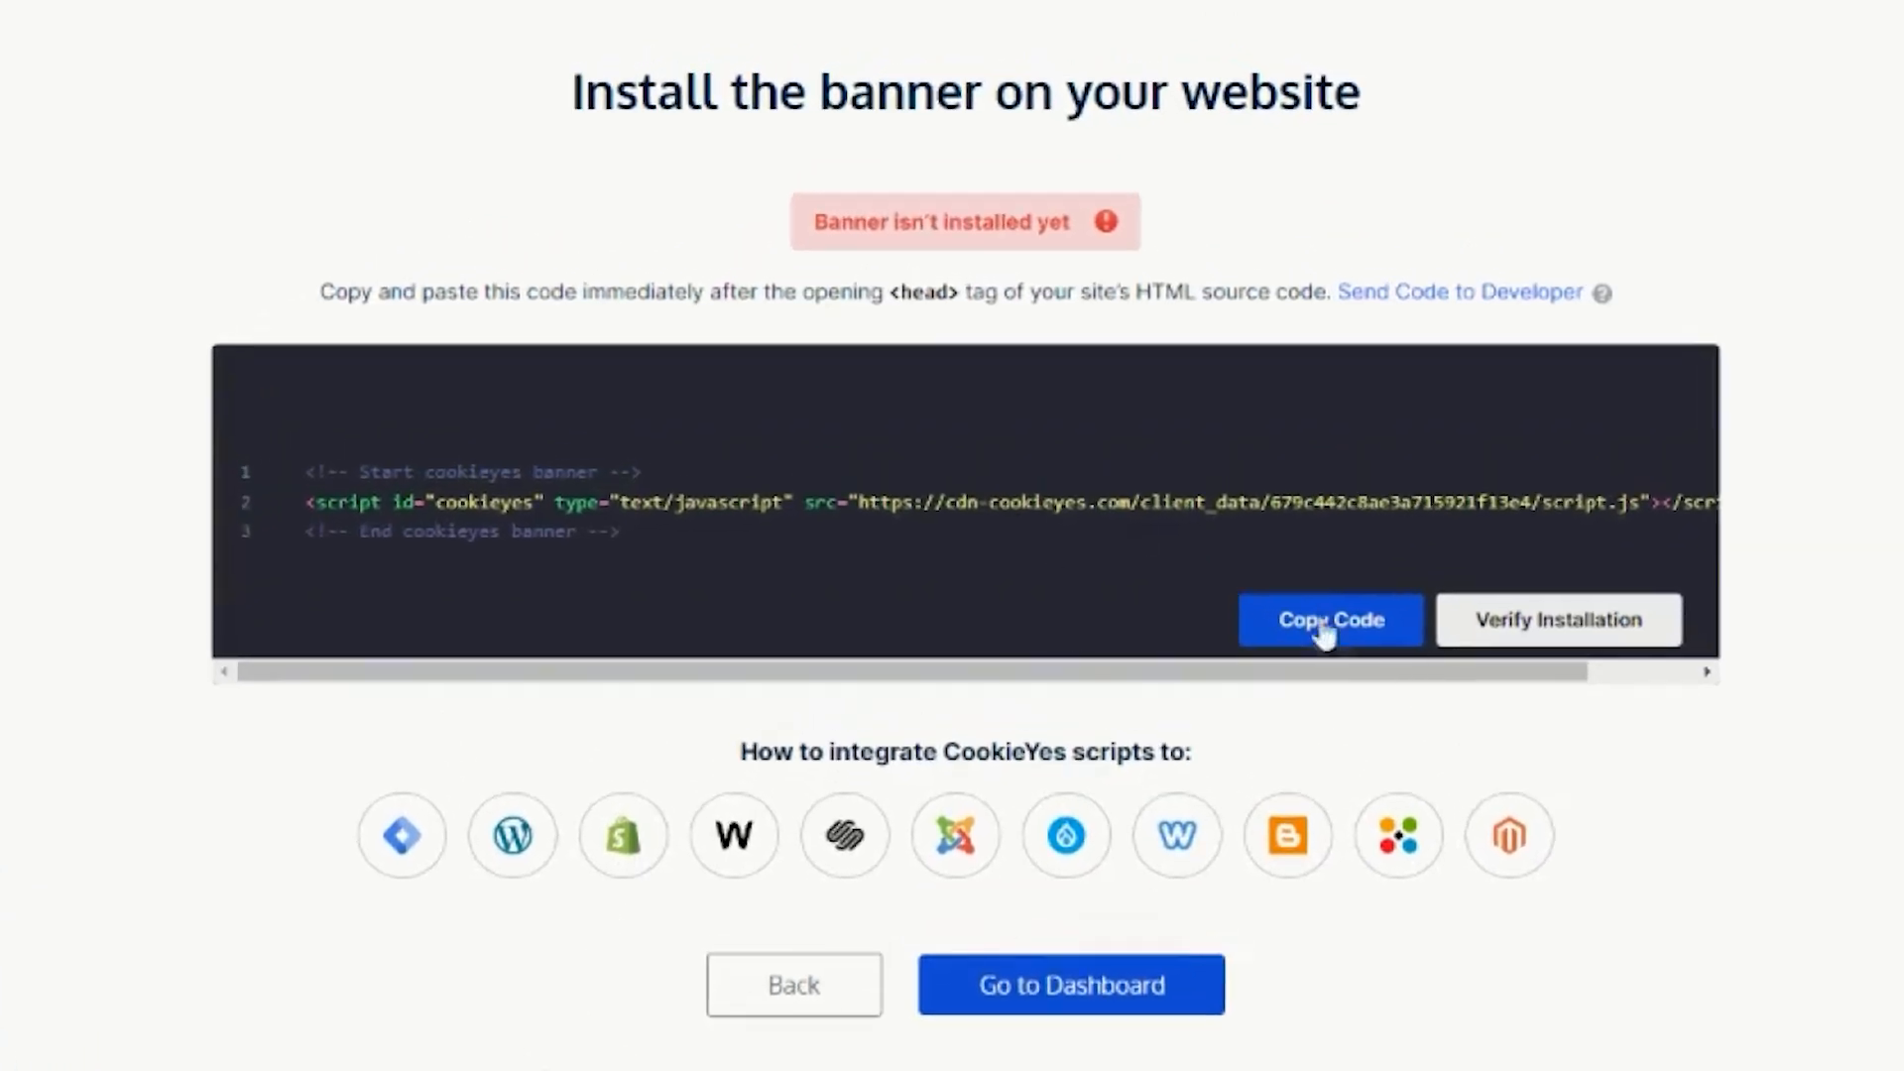
# - Copy the banner installation code and open the sales funnel settings of the systeme.io account
pyautogui.click(1328, 627)
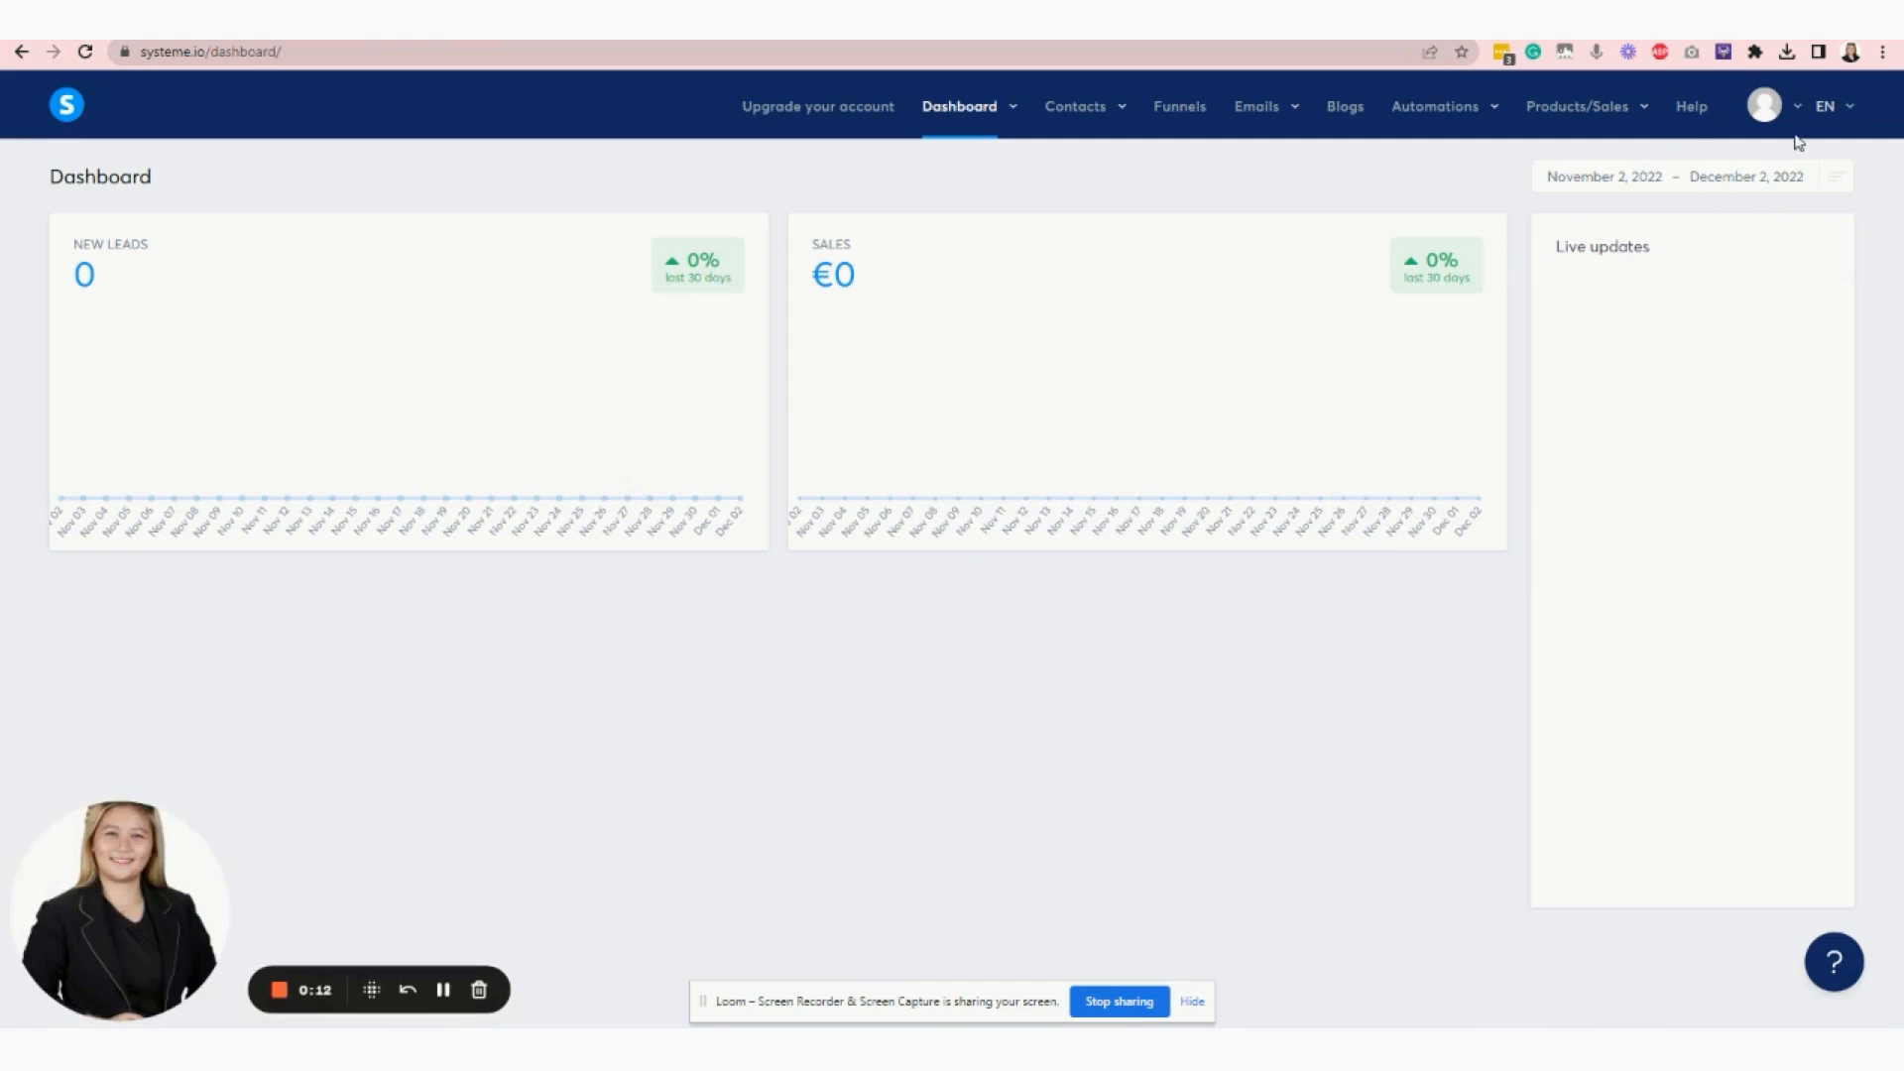
pyautogui.click(1766, 109)
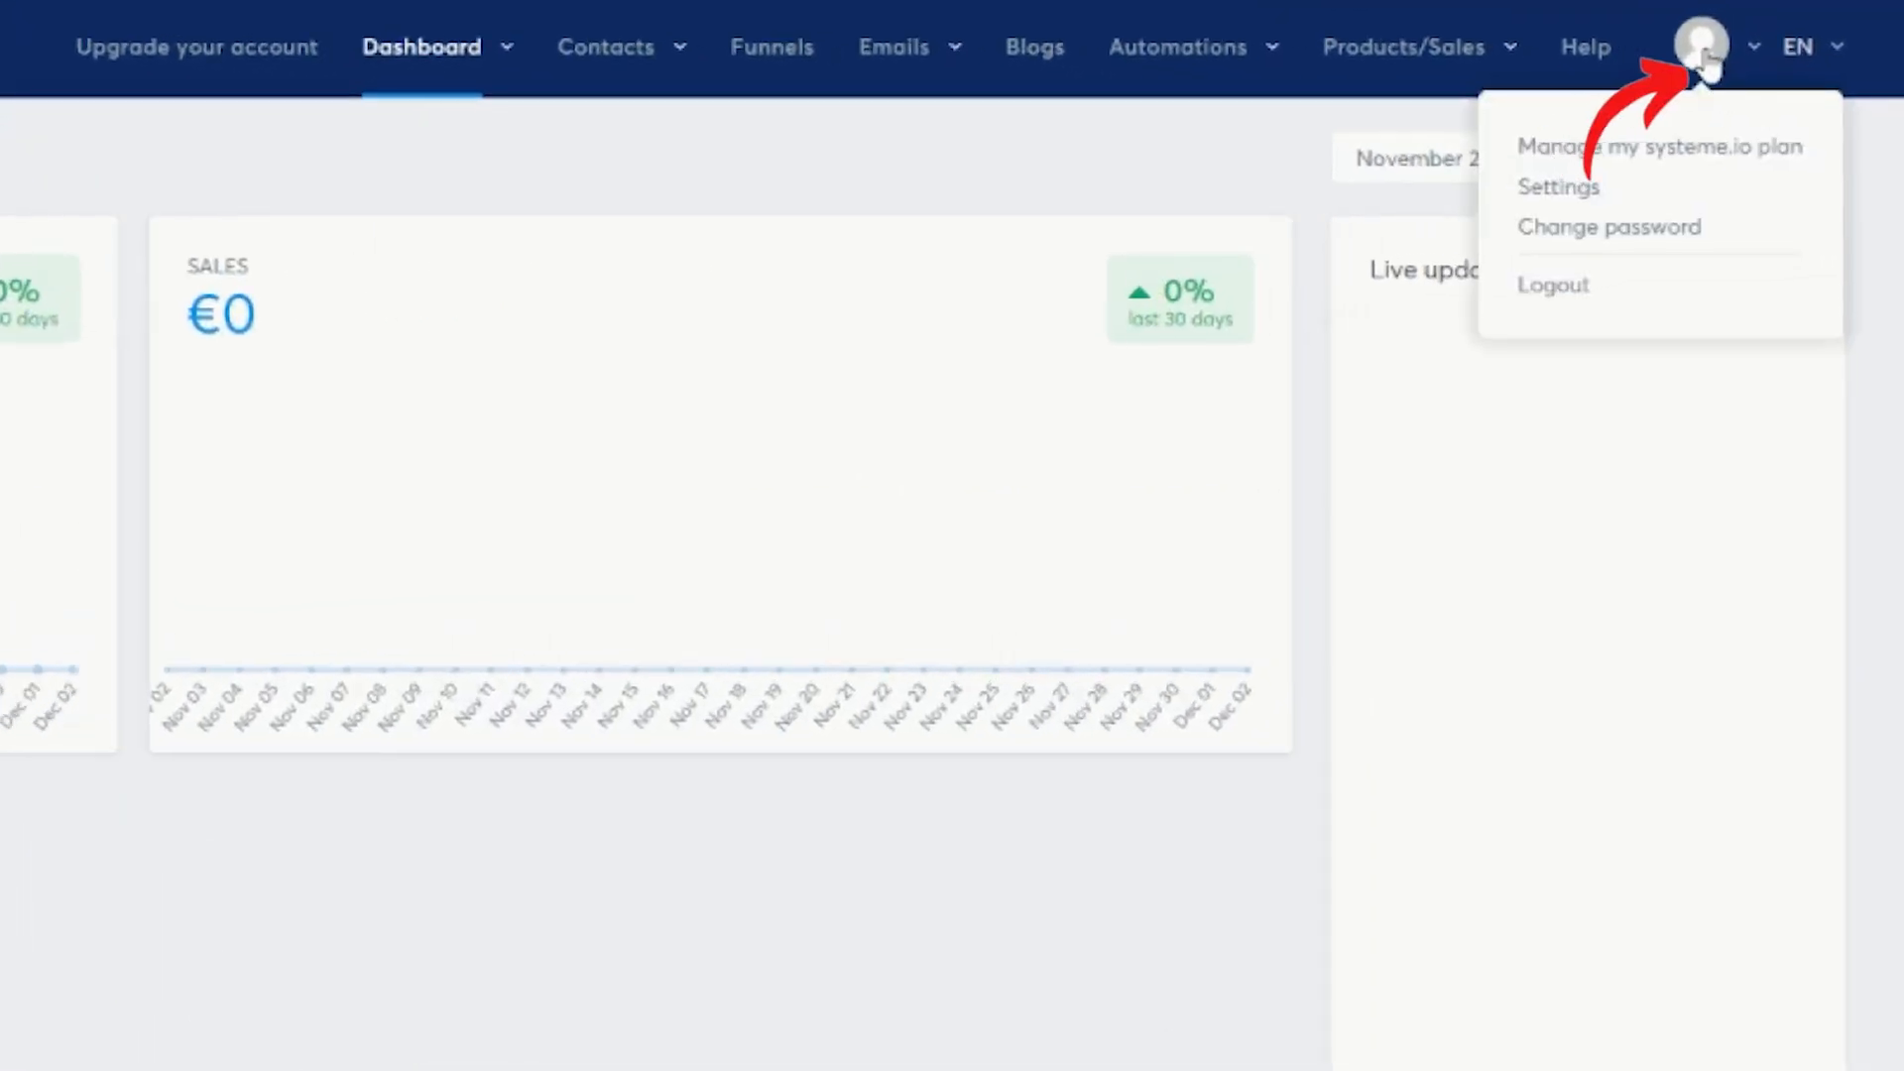
pyautogui.click(1578, 198)
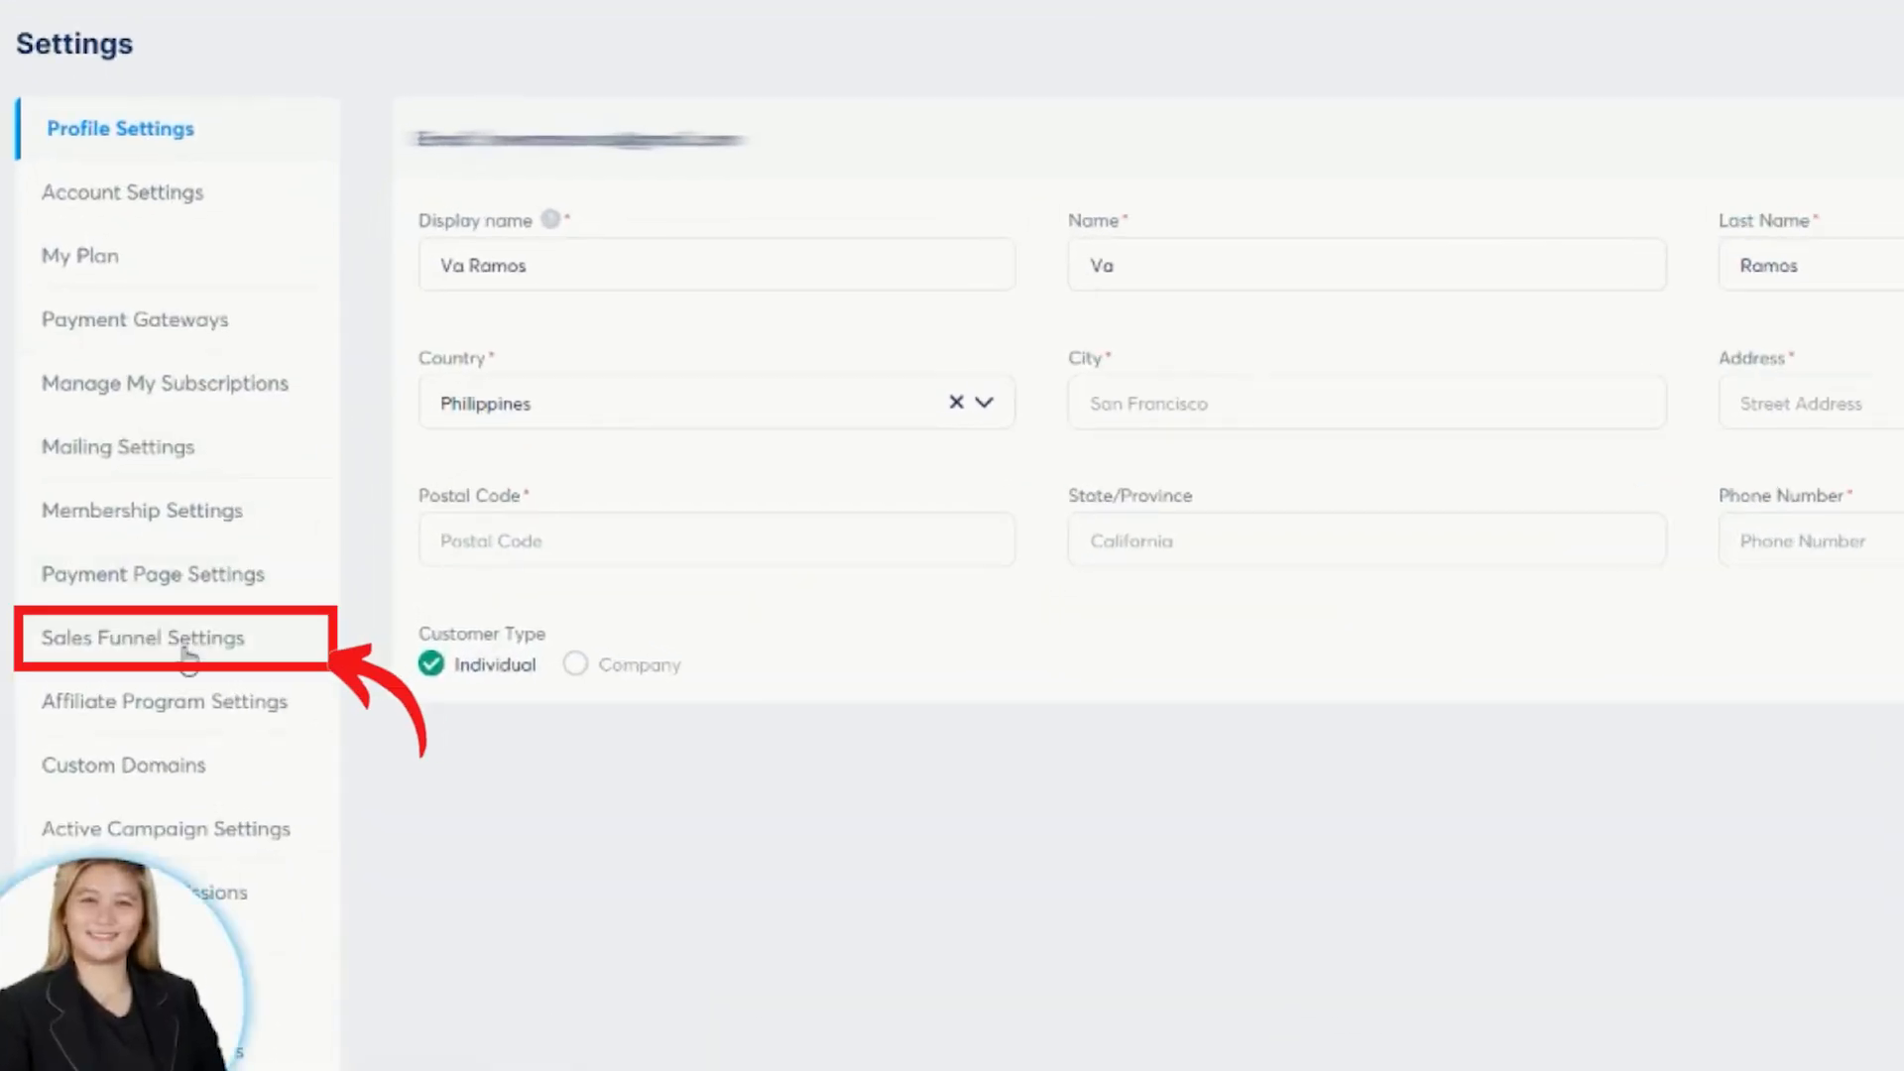
pyautogui.click(183, 655)
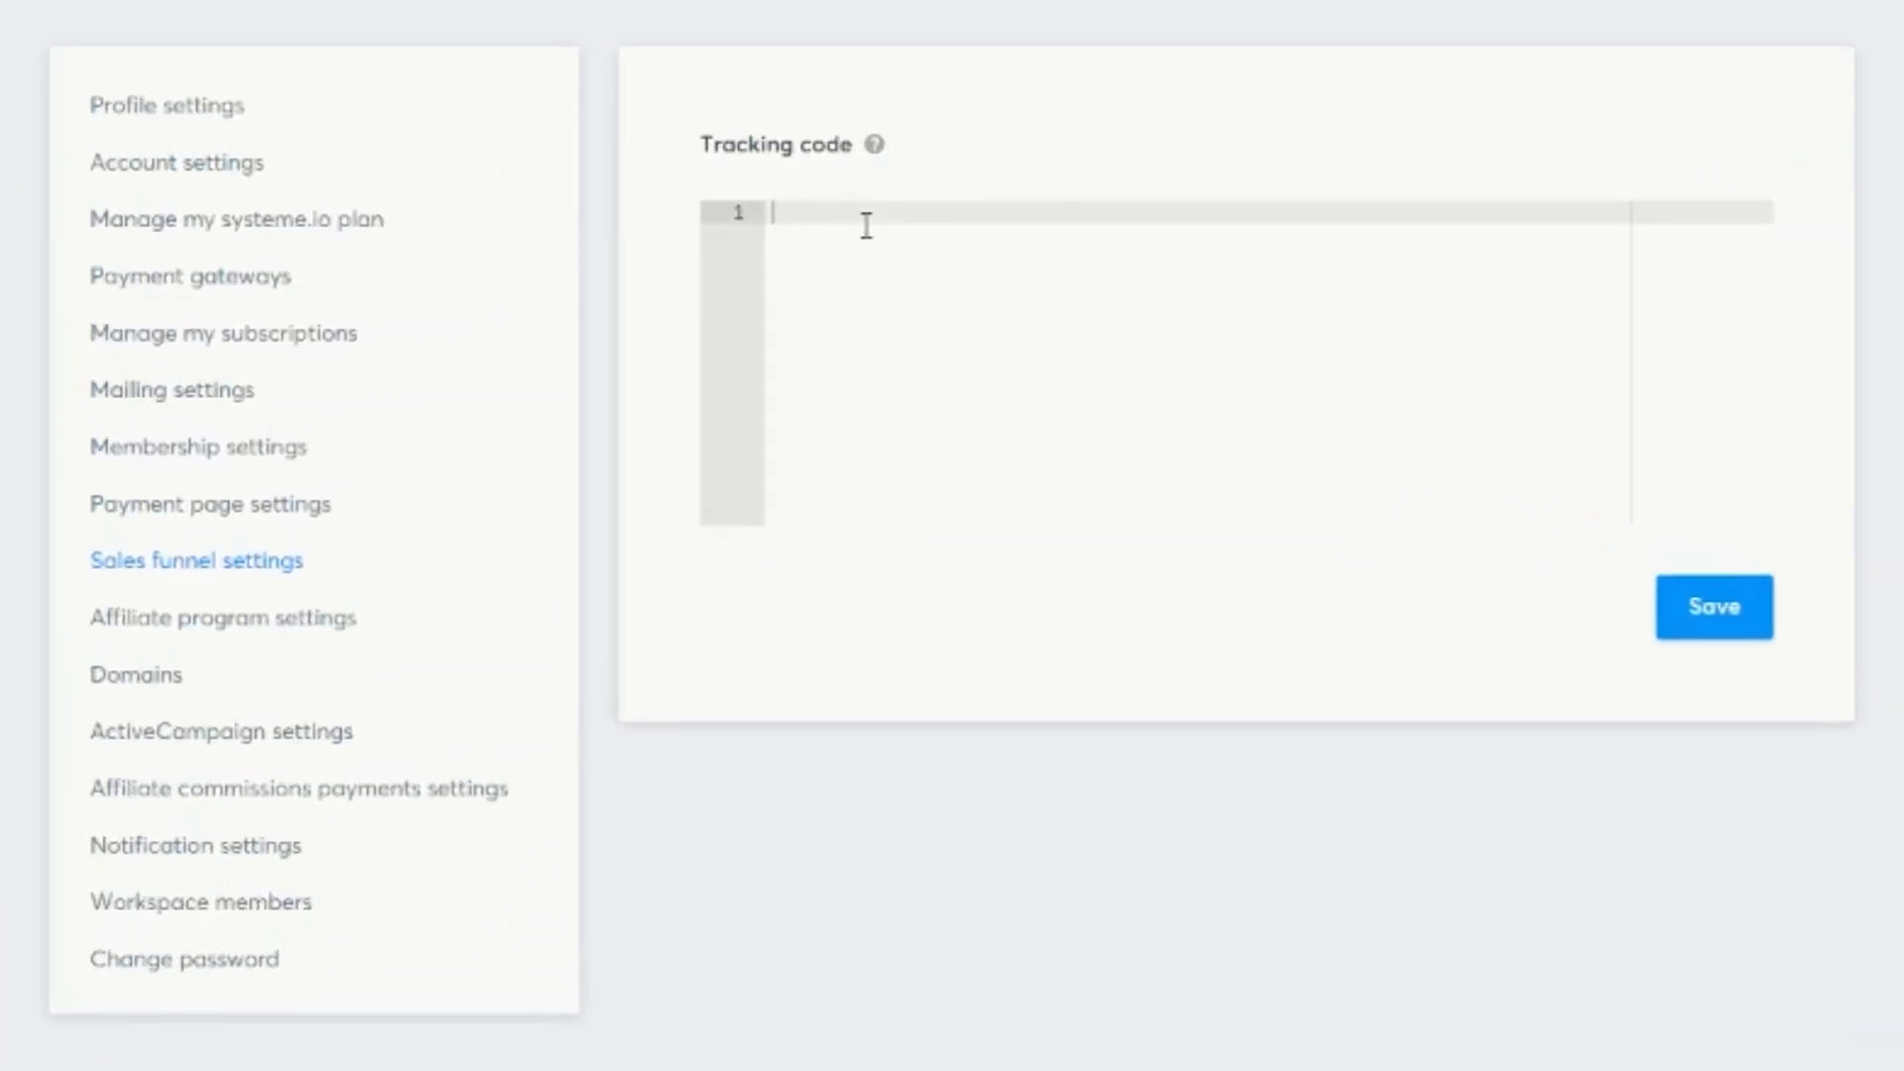
# - Paste the copied CookieYes script into the sales funnel tracking code and save it
pyautogui.rightClick(866, 228)
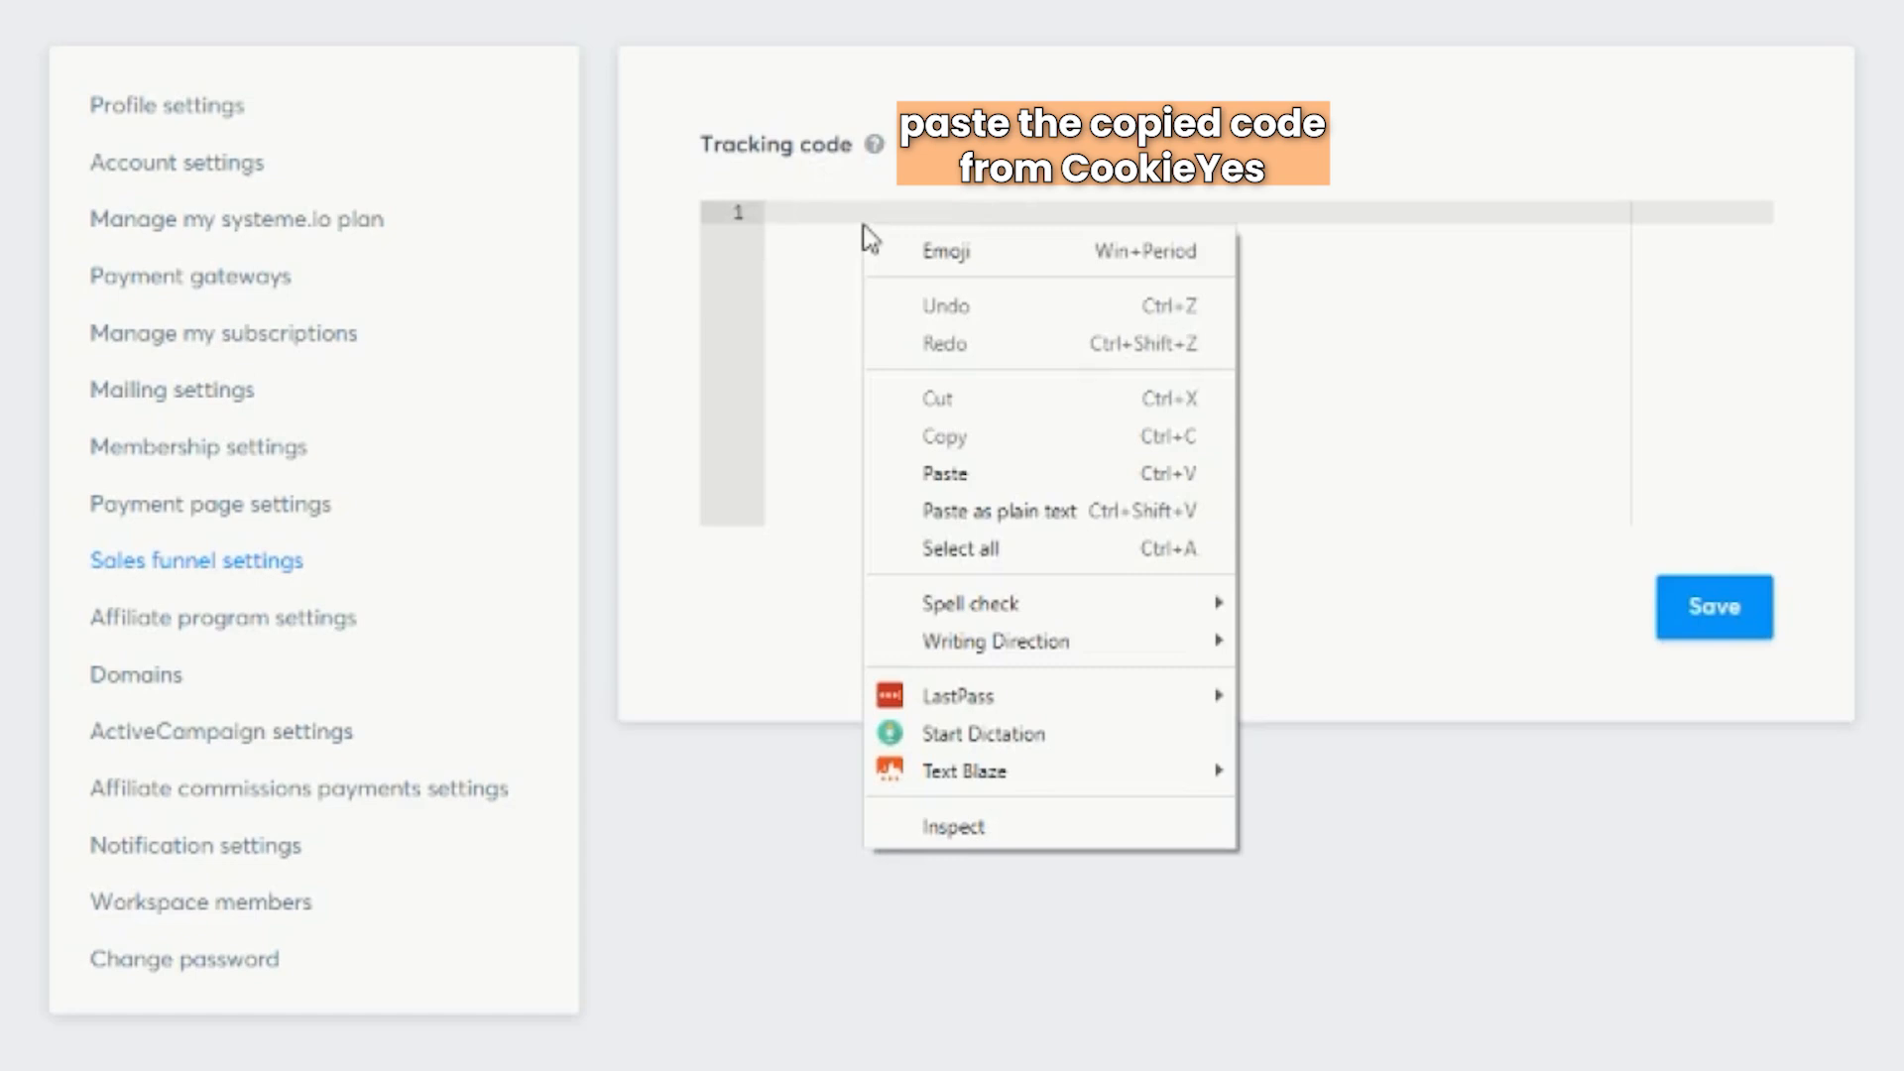
pyautogui.click(977, 473)
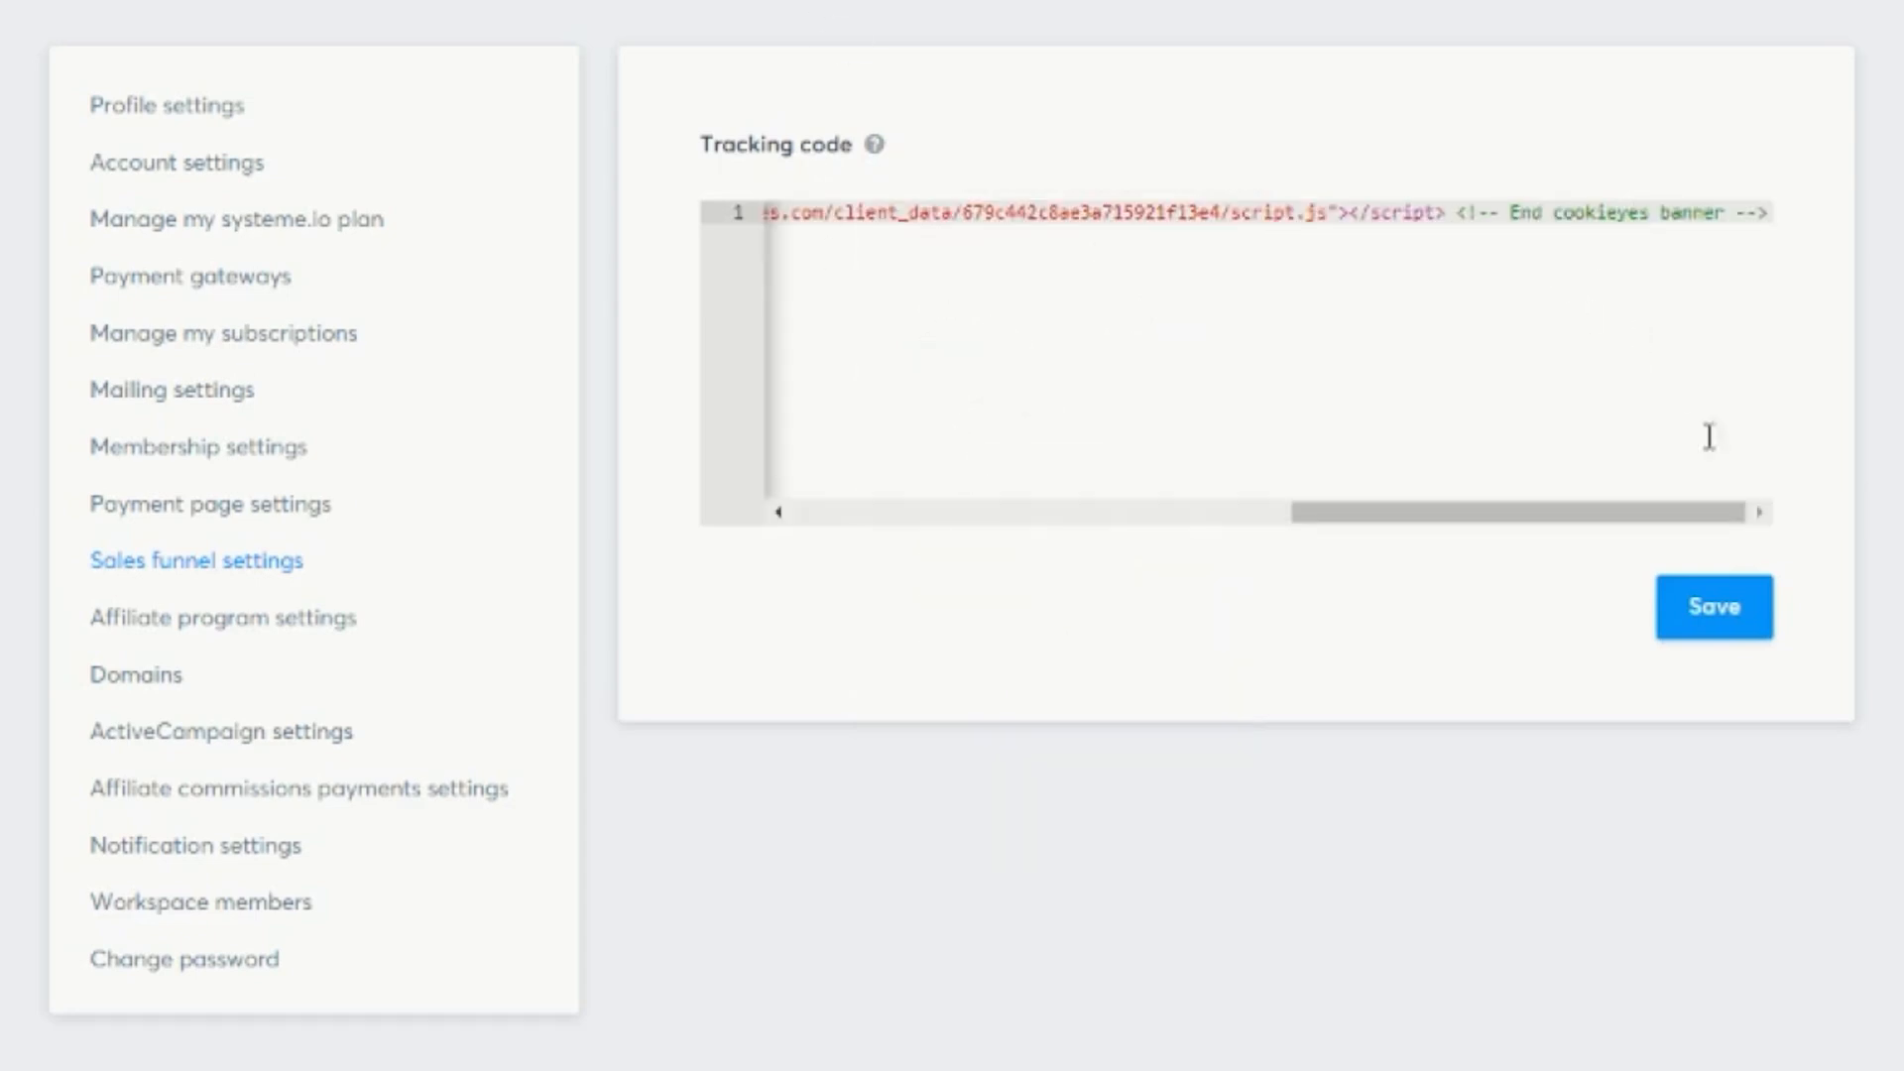
pyautogui.click(1714, 607)
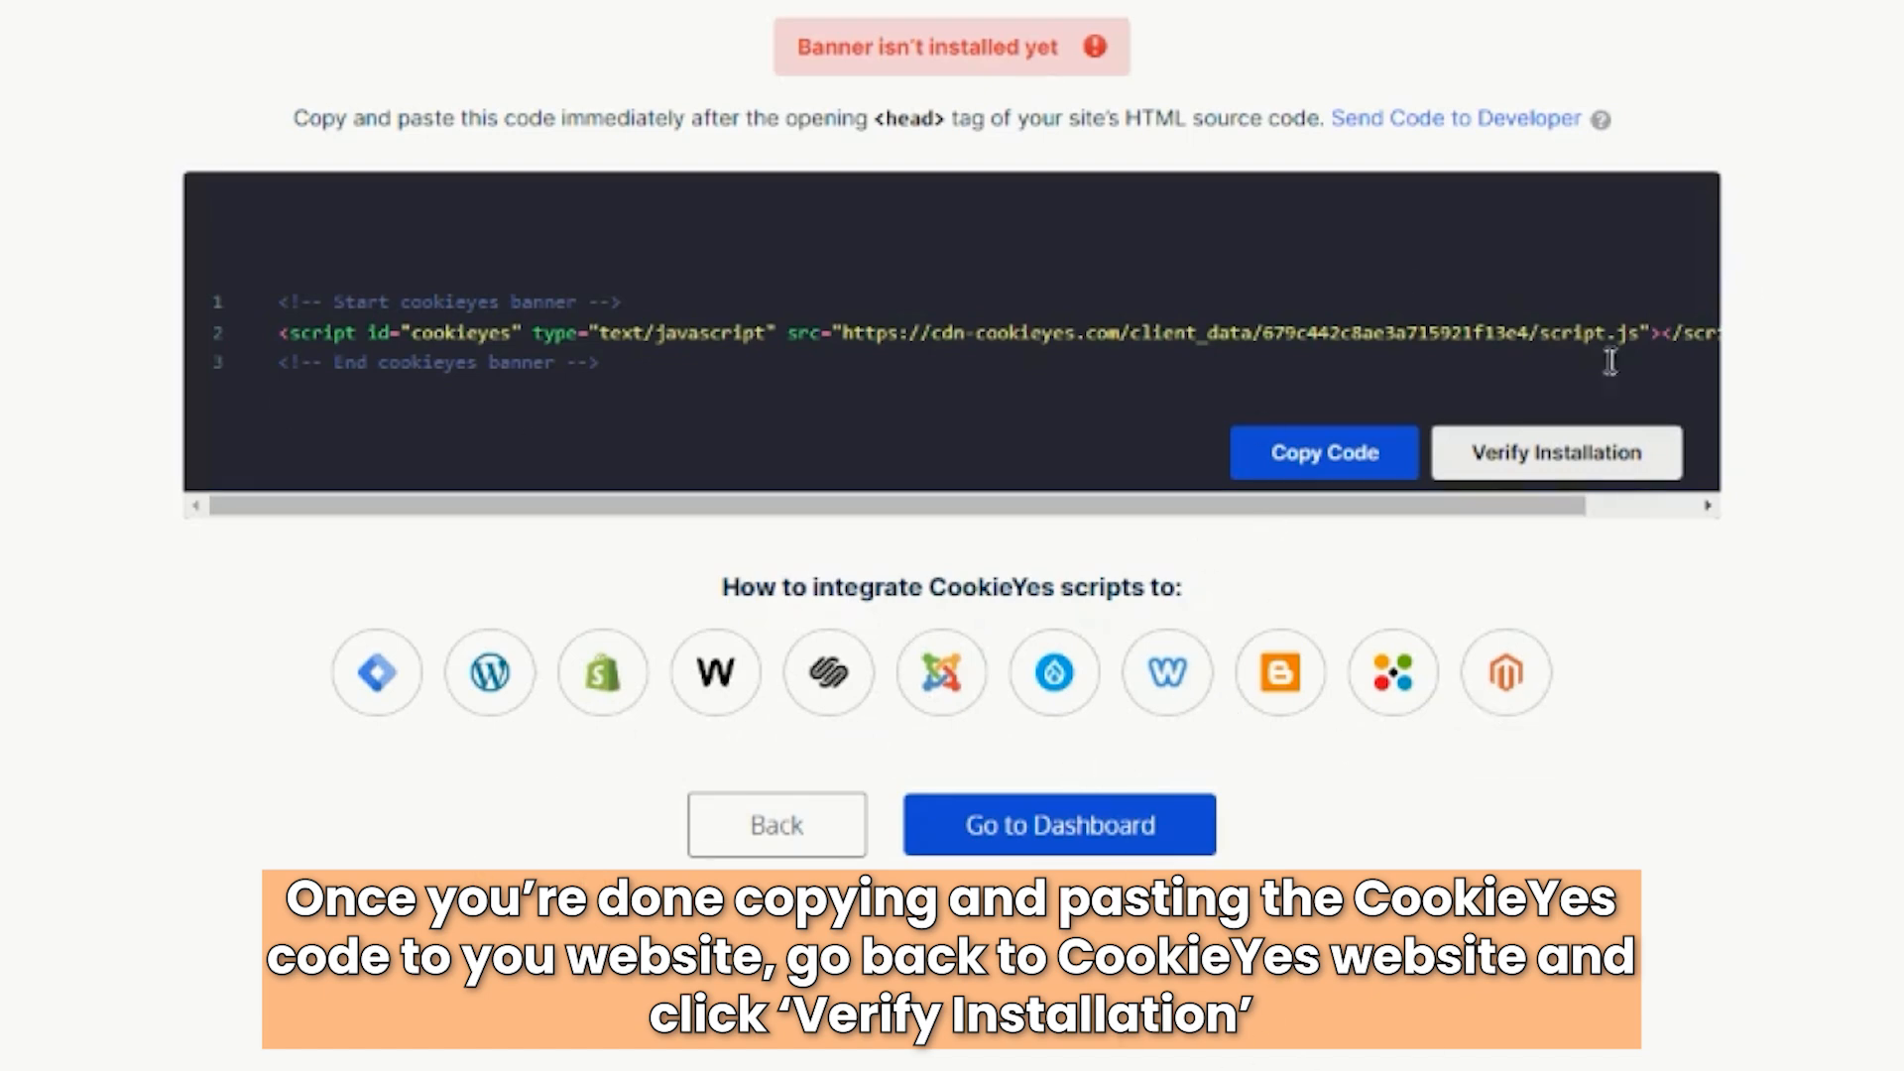
# - Return to CookieYes, verify the banner installation, and go to the dashboard
pyautogui.click(1557, 452)
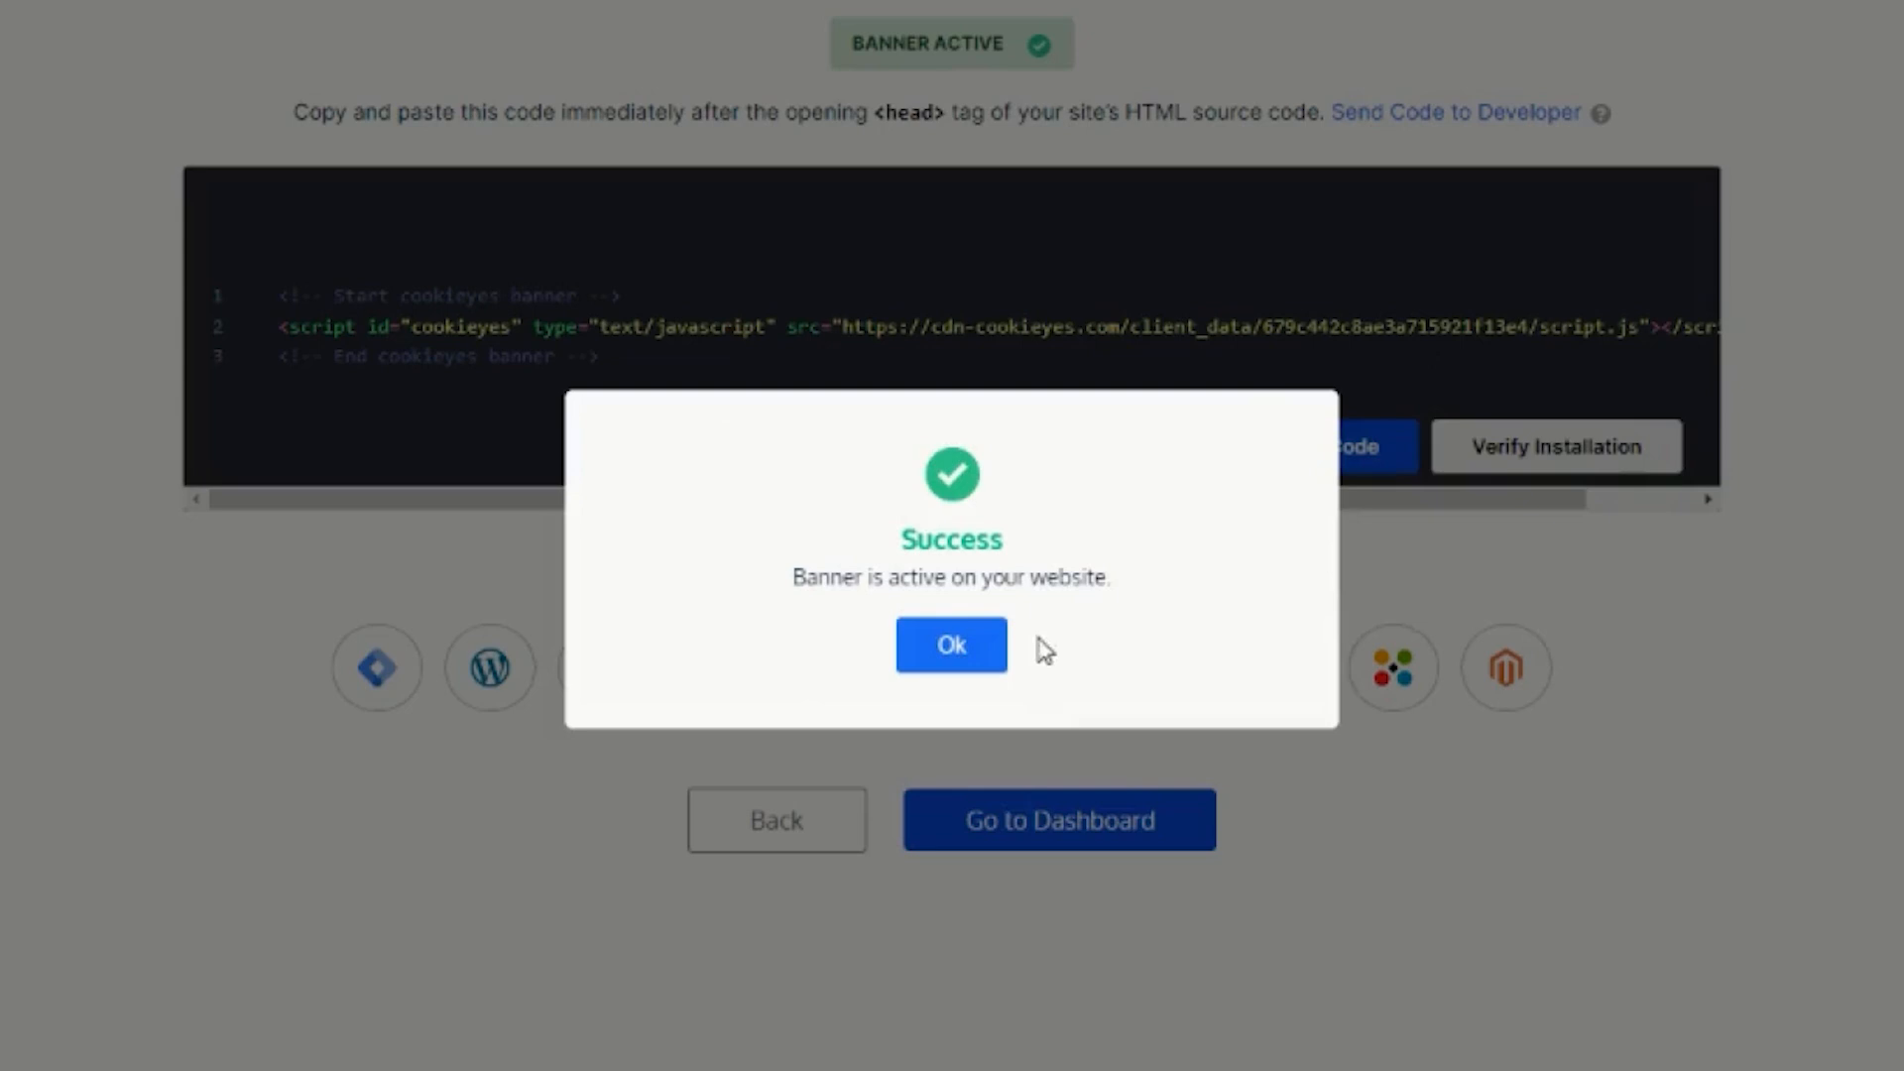
pyautogui.click(949, 647)
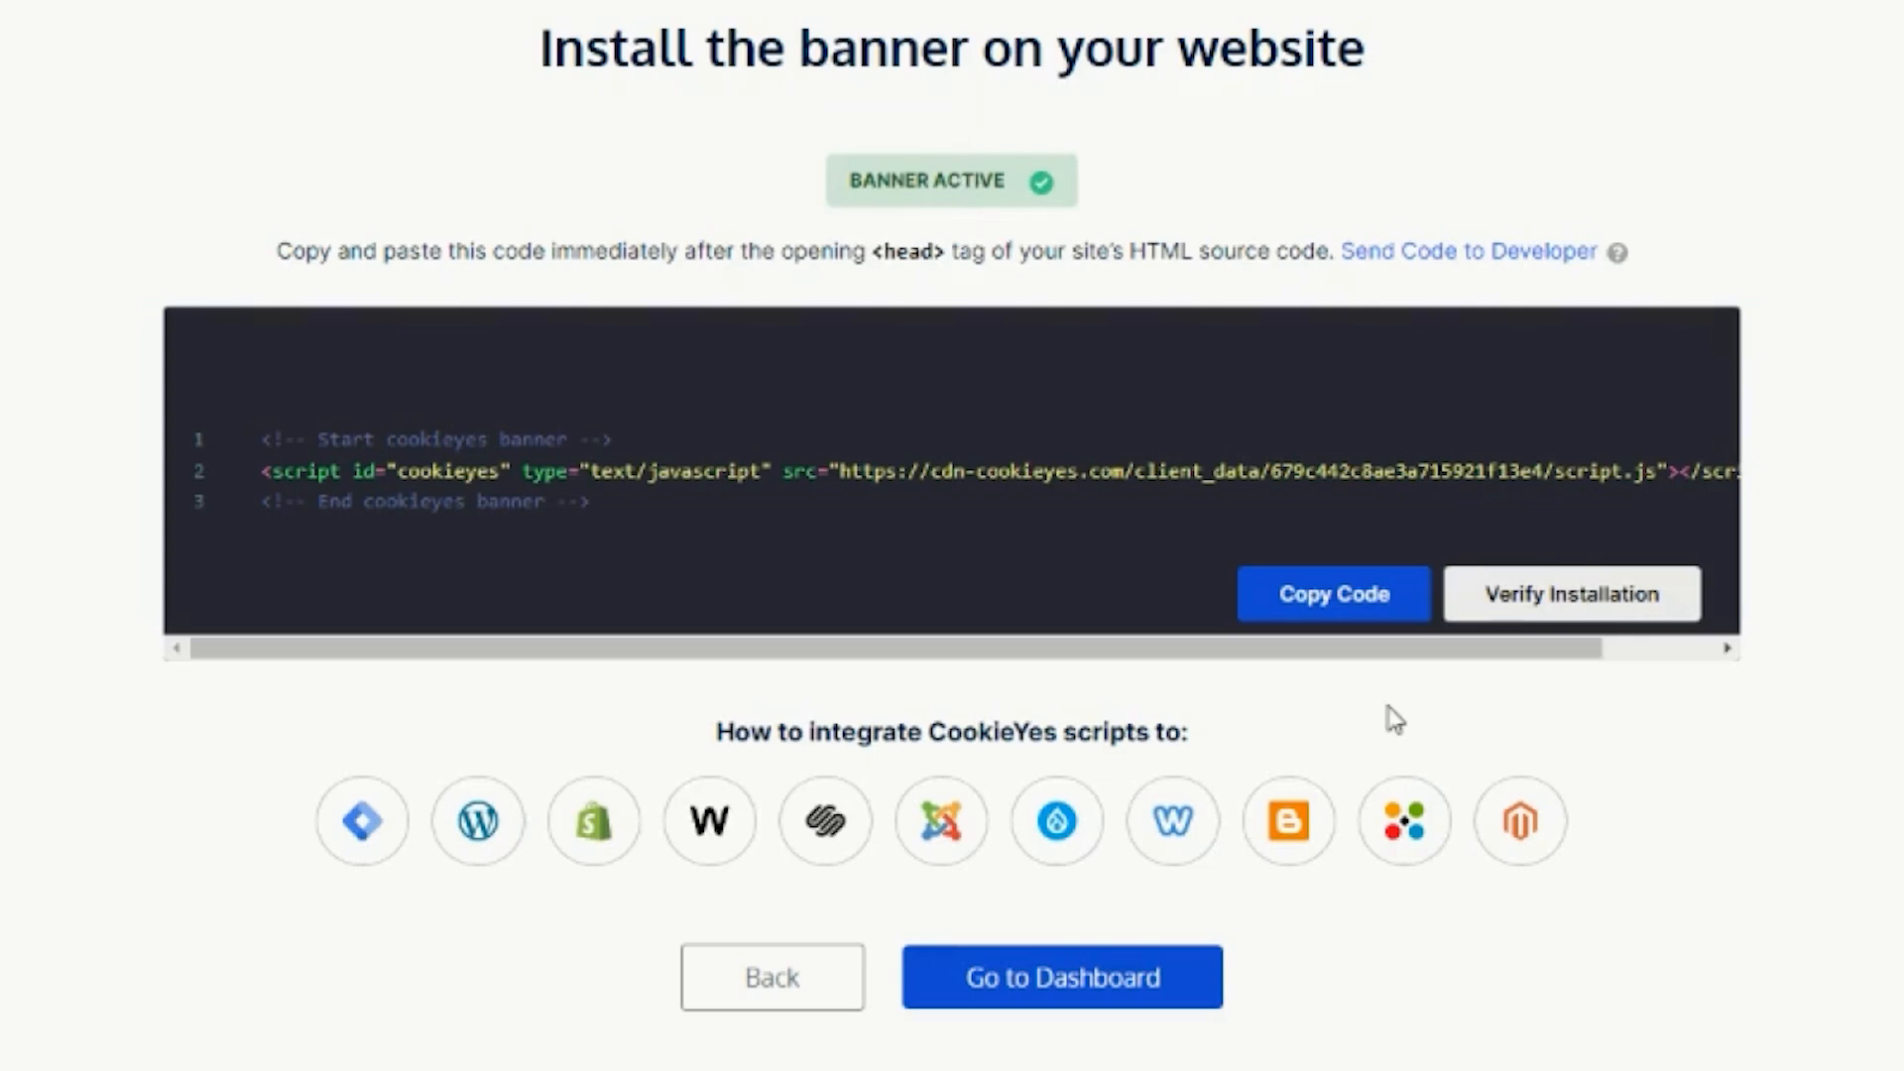
pyautogui.scroll(-1, 1289, 794)
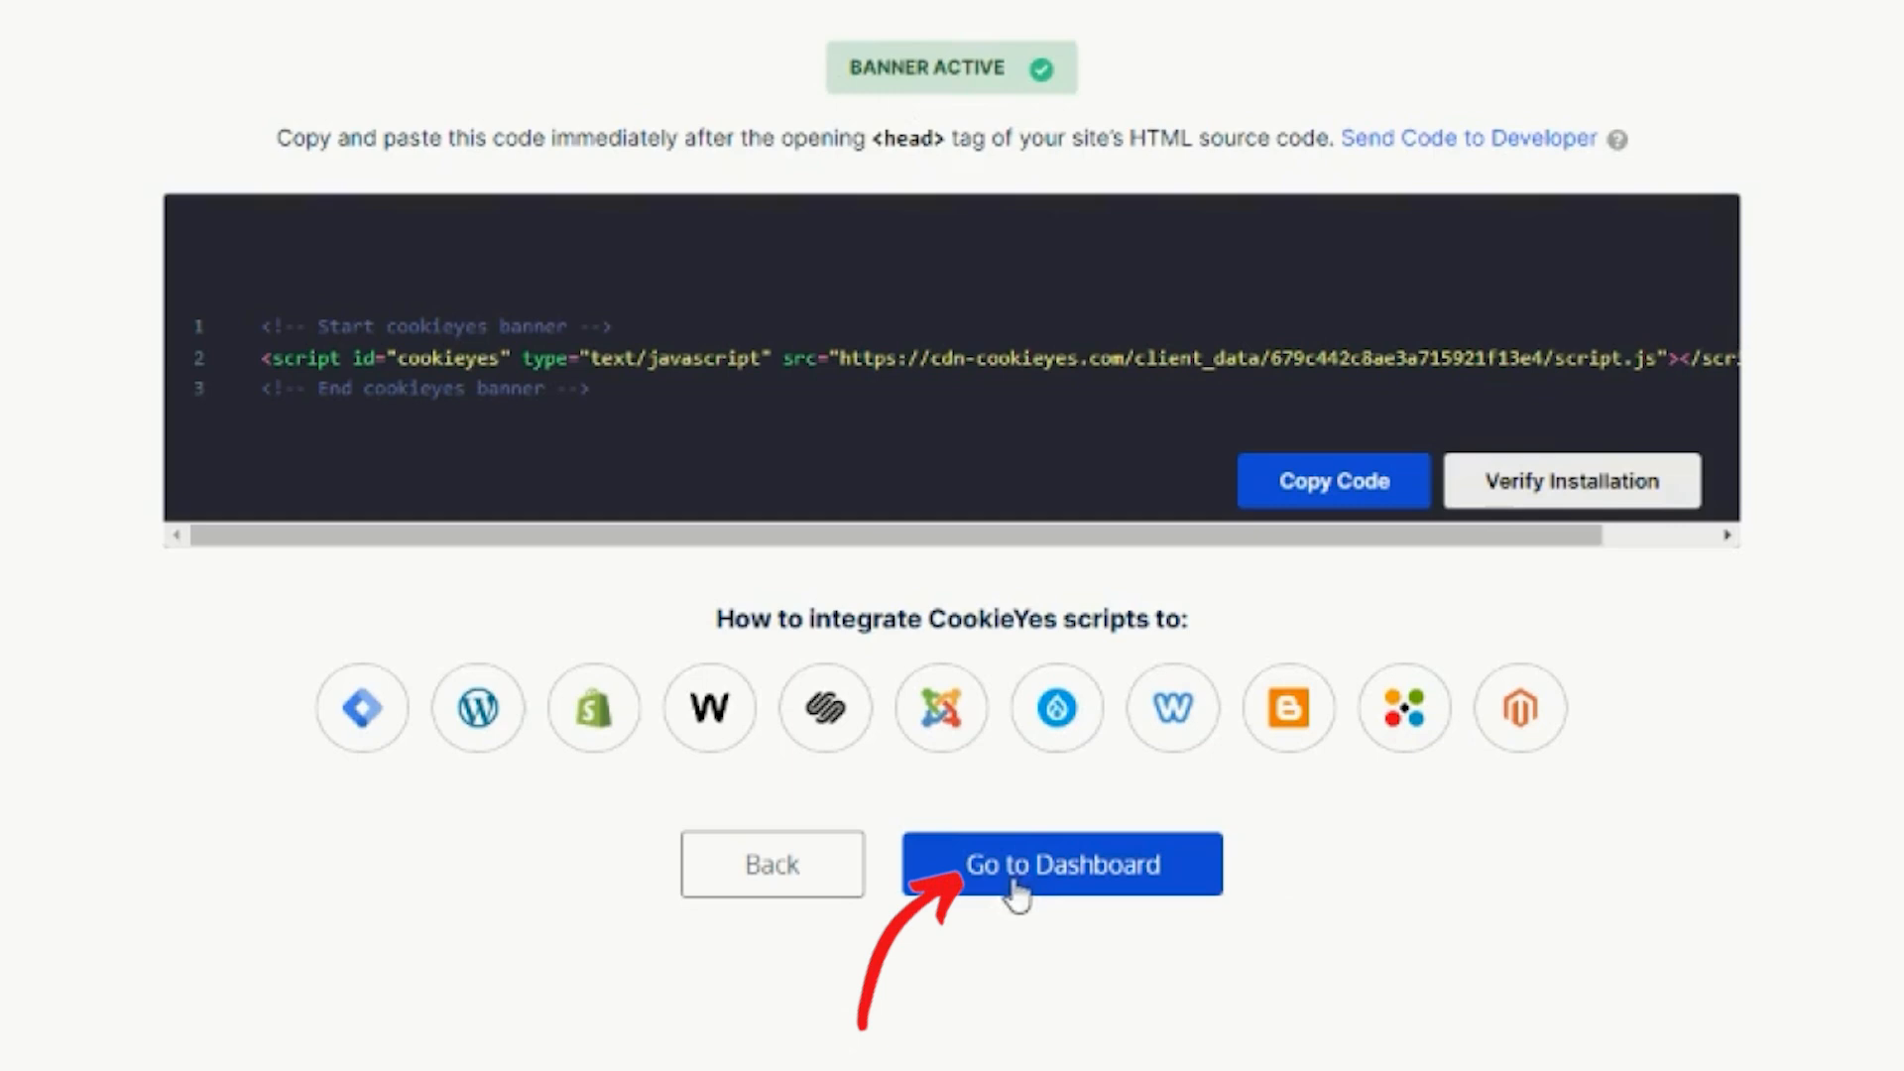
pyautogui.click(1156, 891)
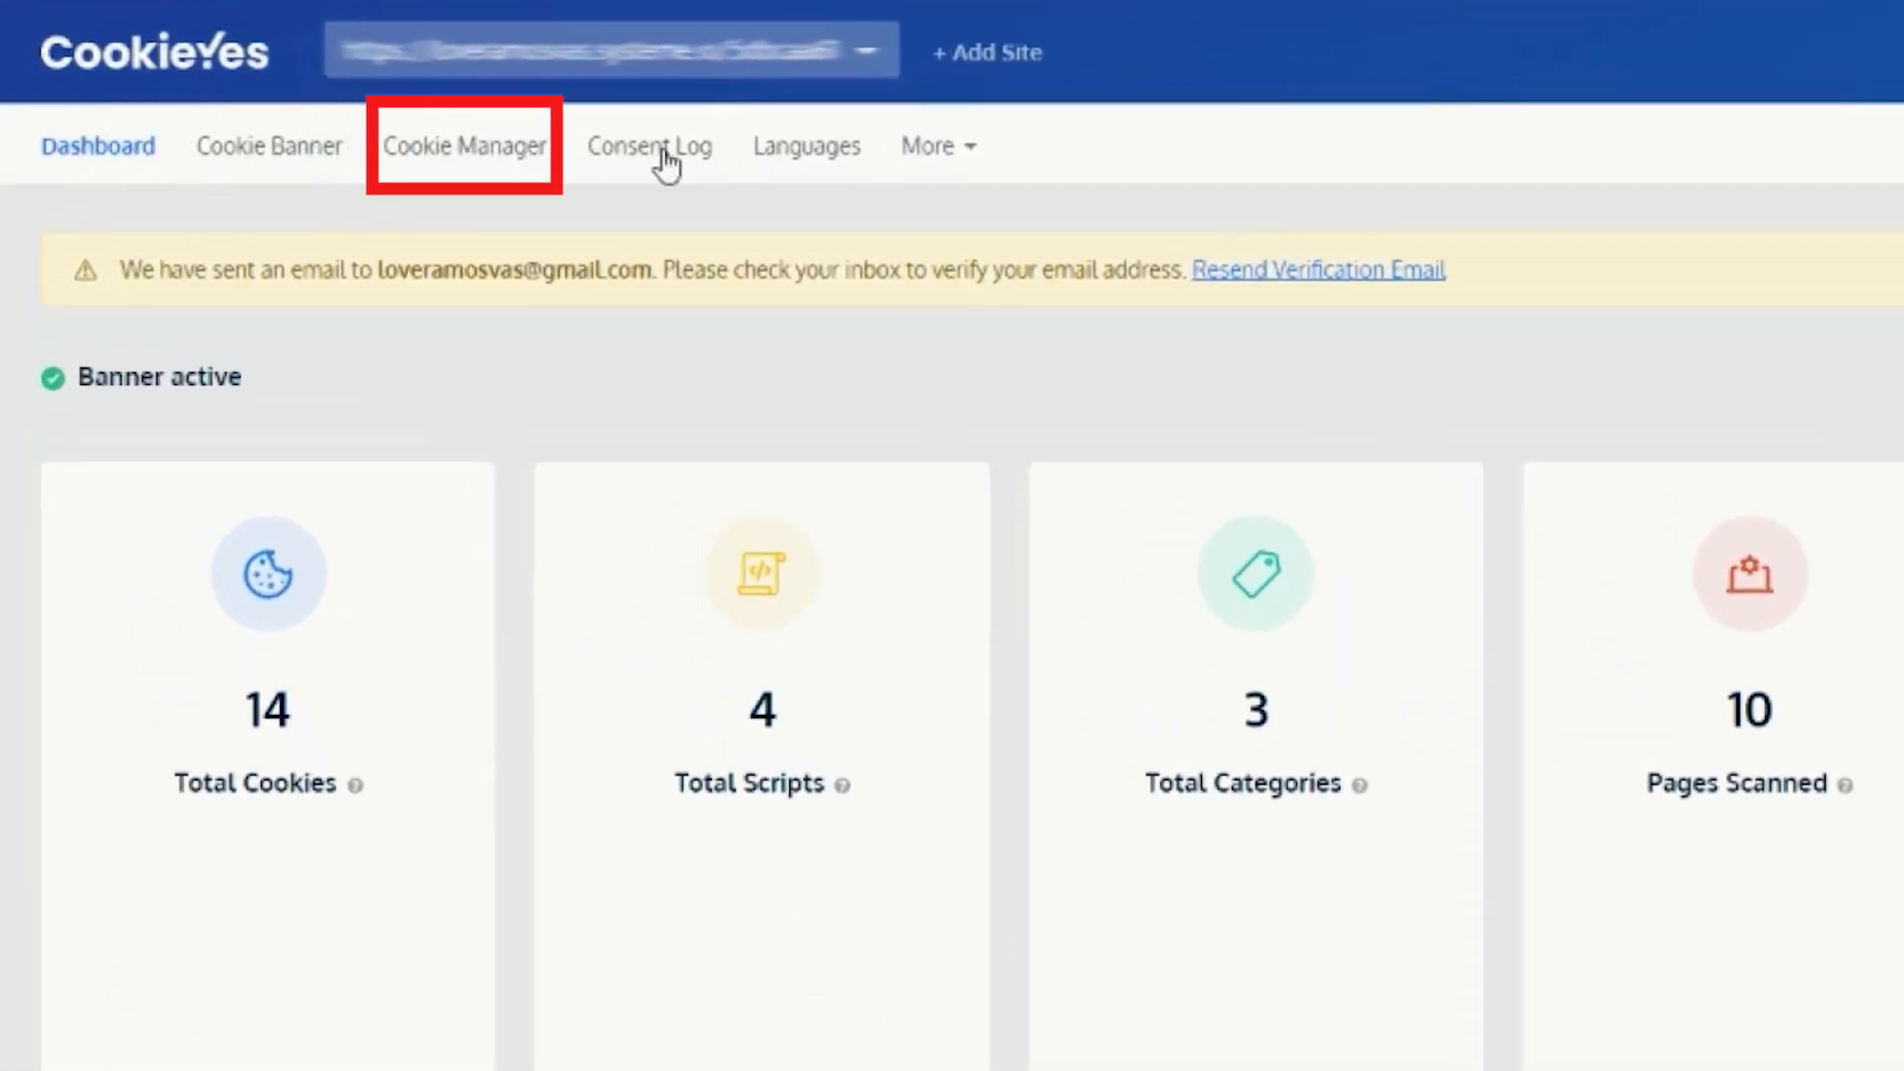
# - Open the cookie banner editor and expand the Cookie Notice section of its content settings
pyautogui.click(960, 153)
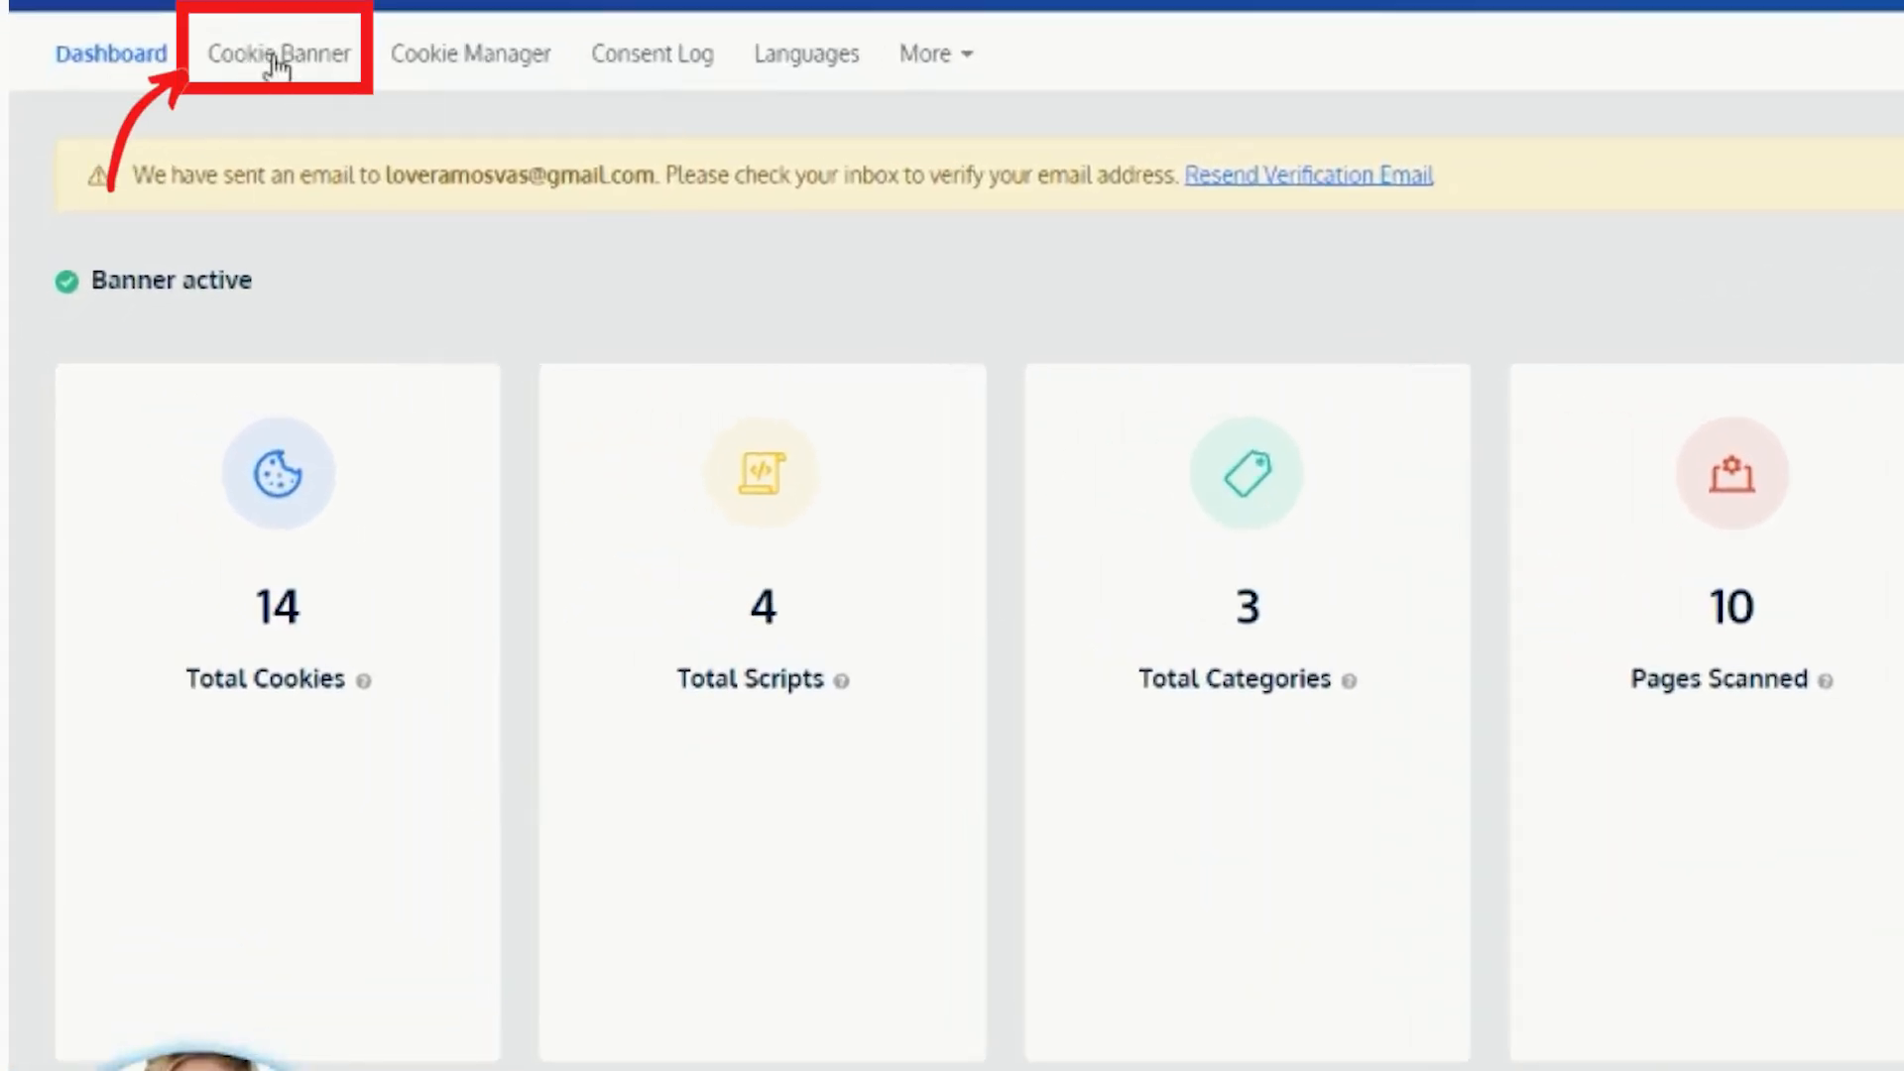
pyautogui.click(274, 64)
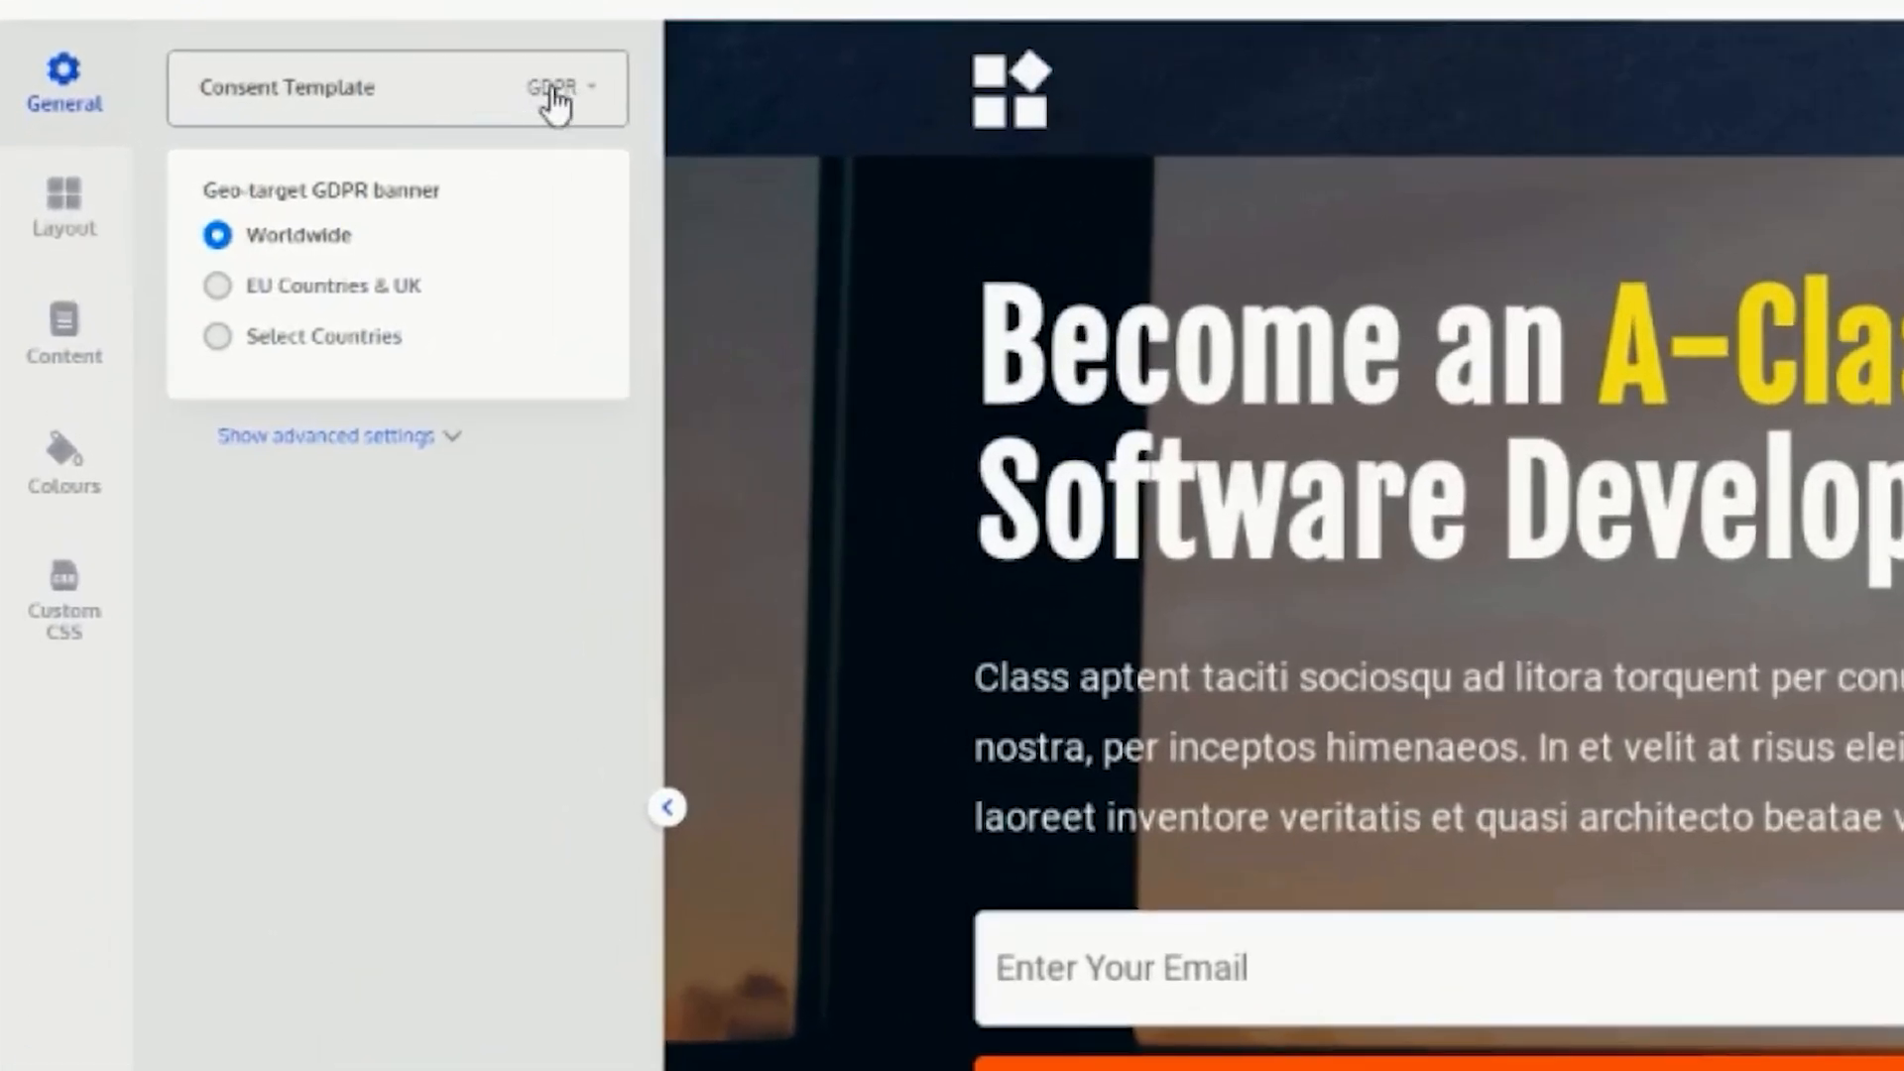
pyautogui.click(562, 105)
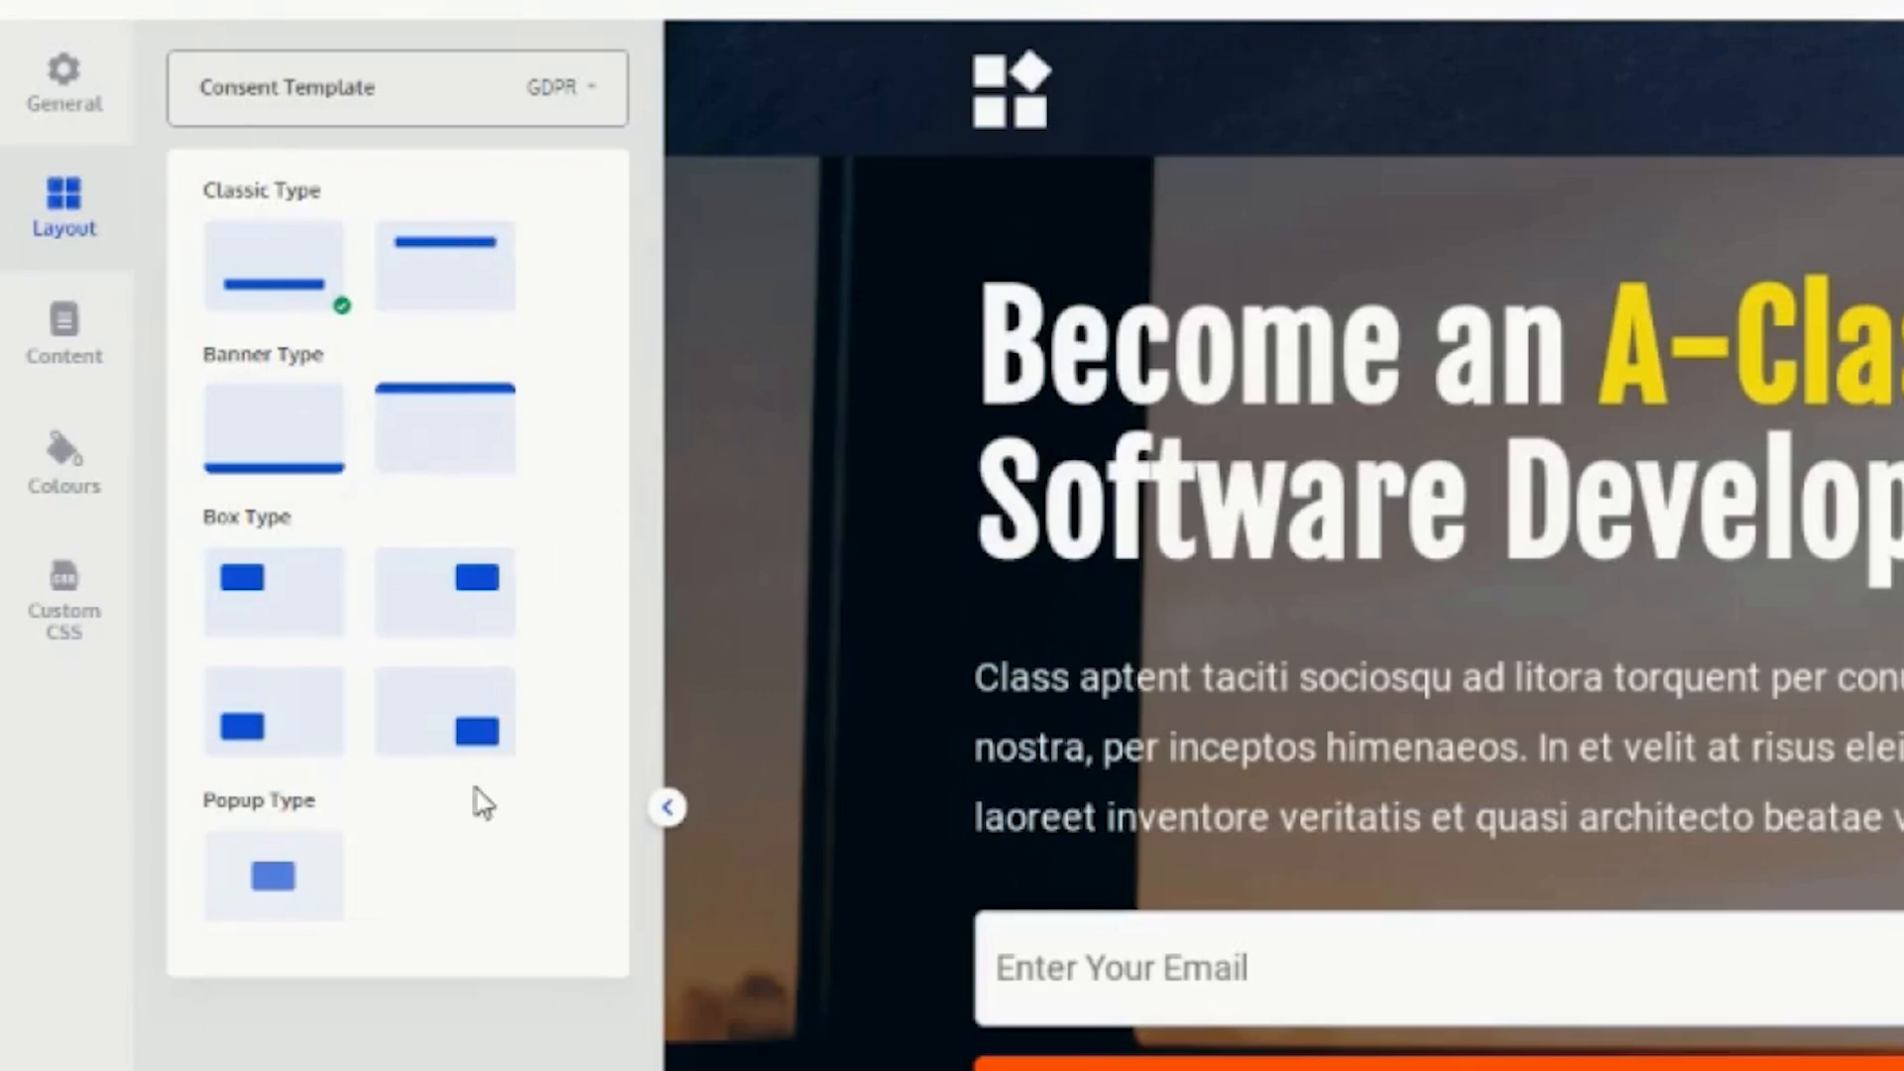
pyautogui.click(81, 349)
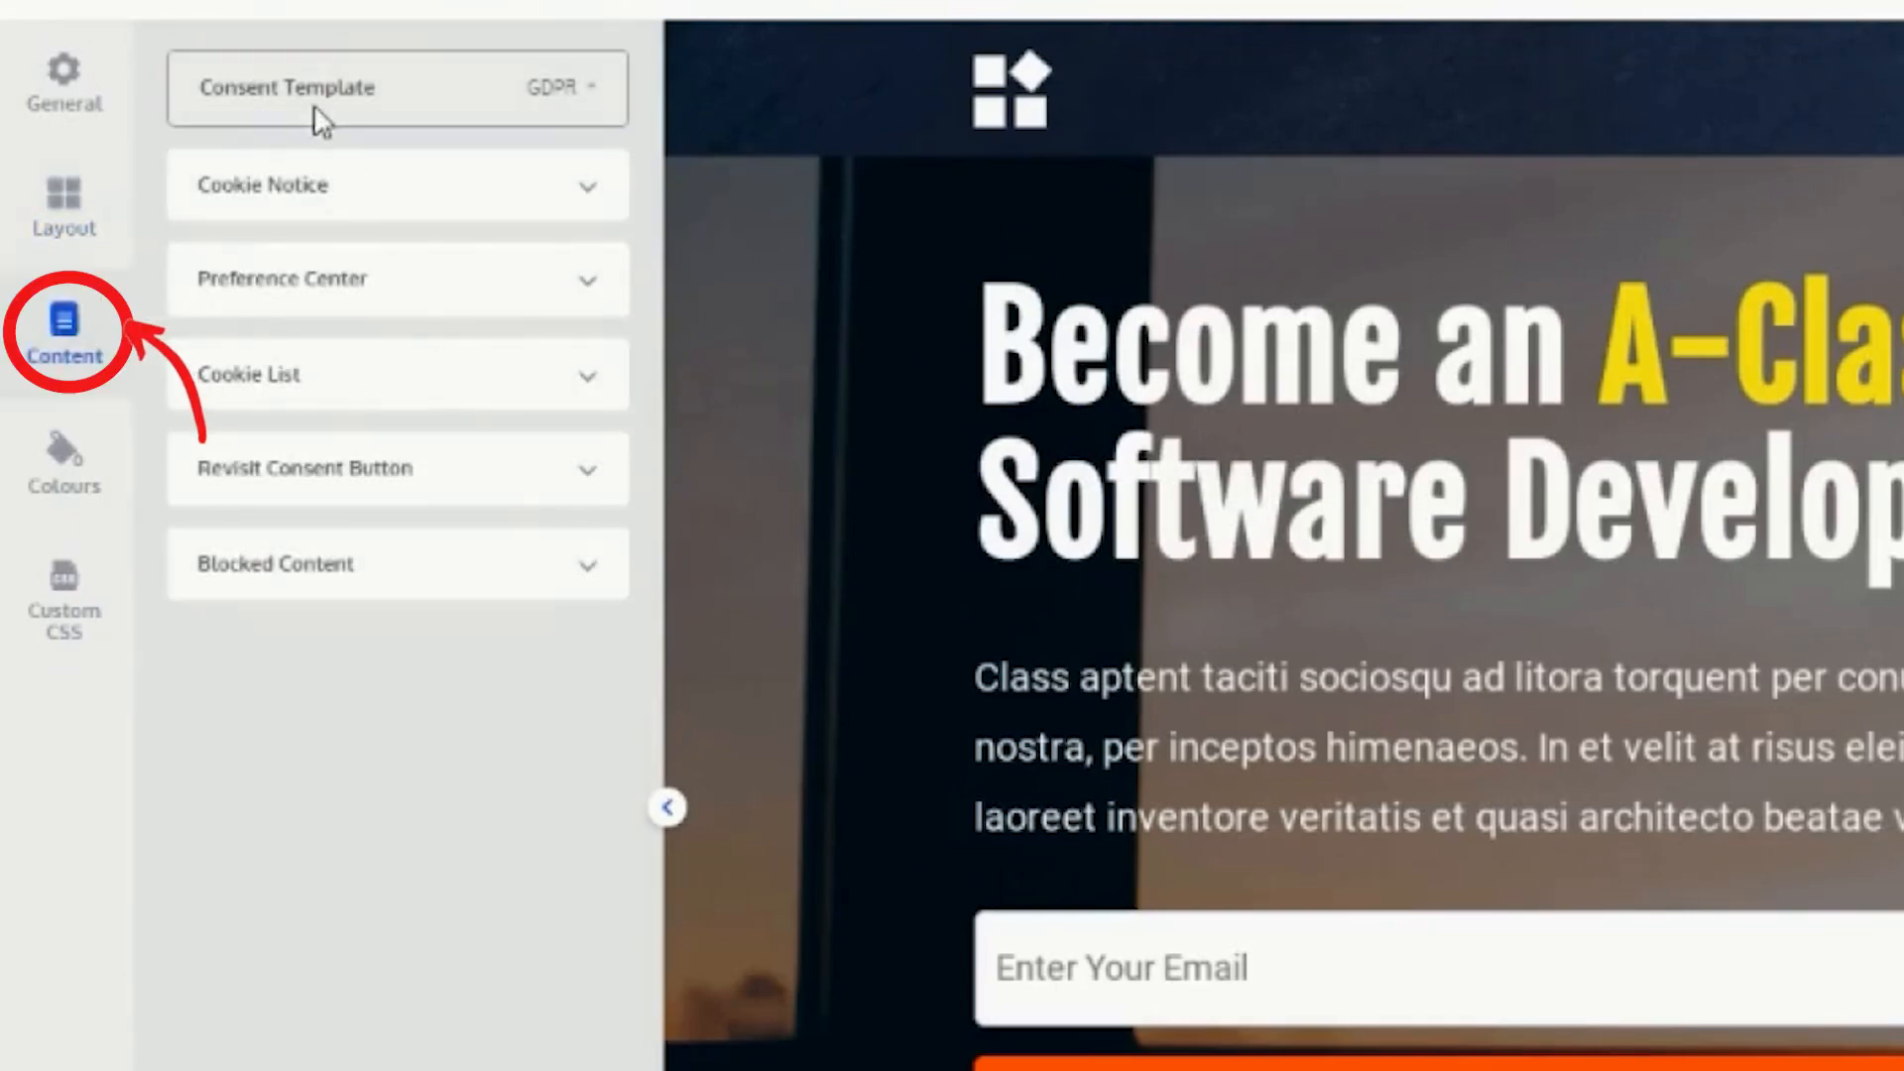
pyautogui.click(547, 215)
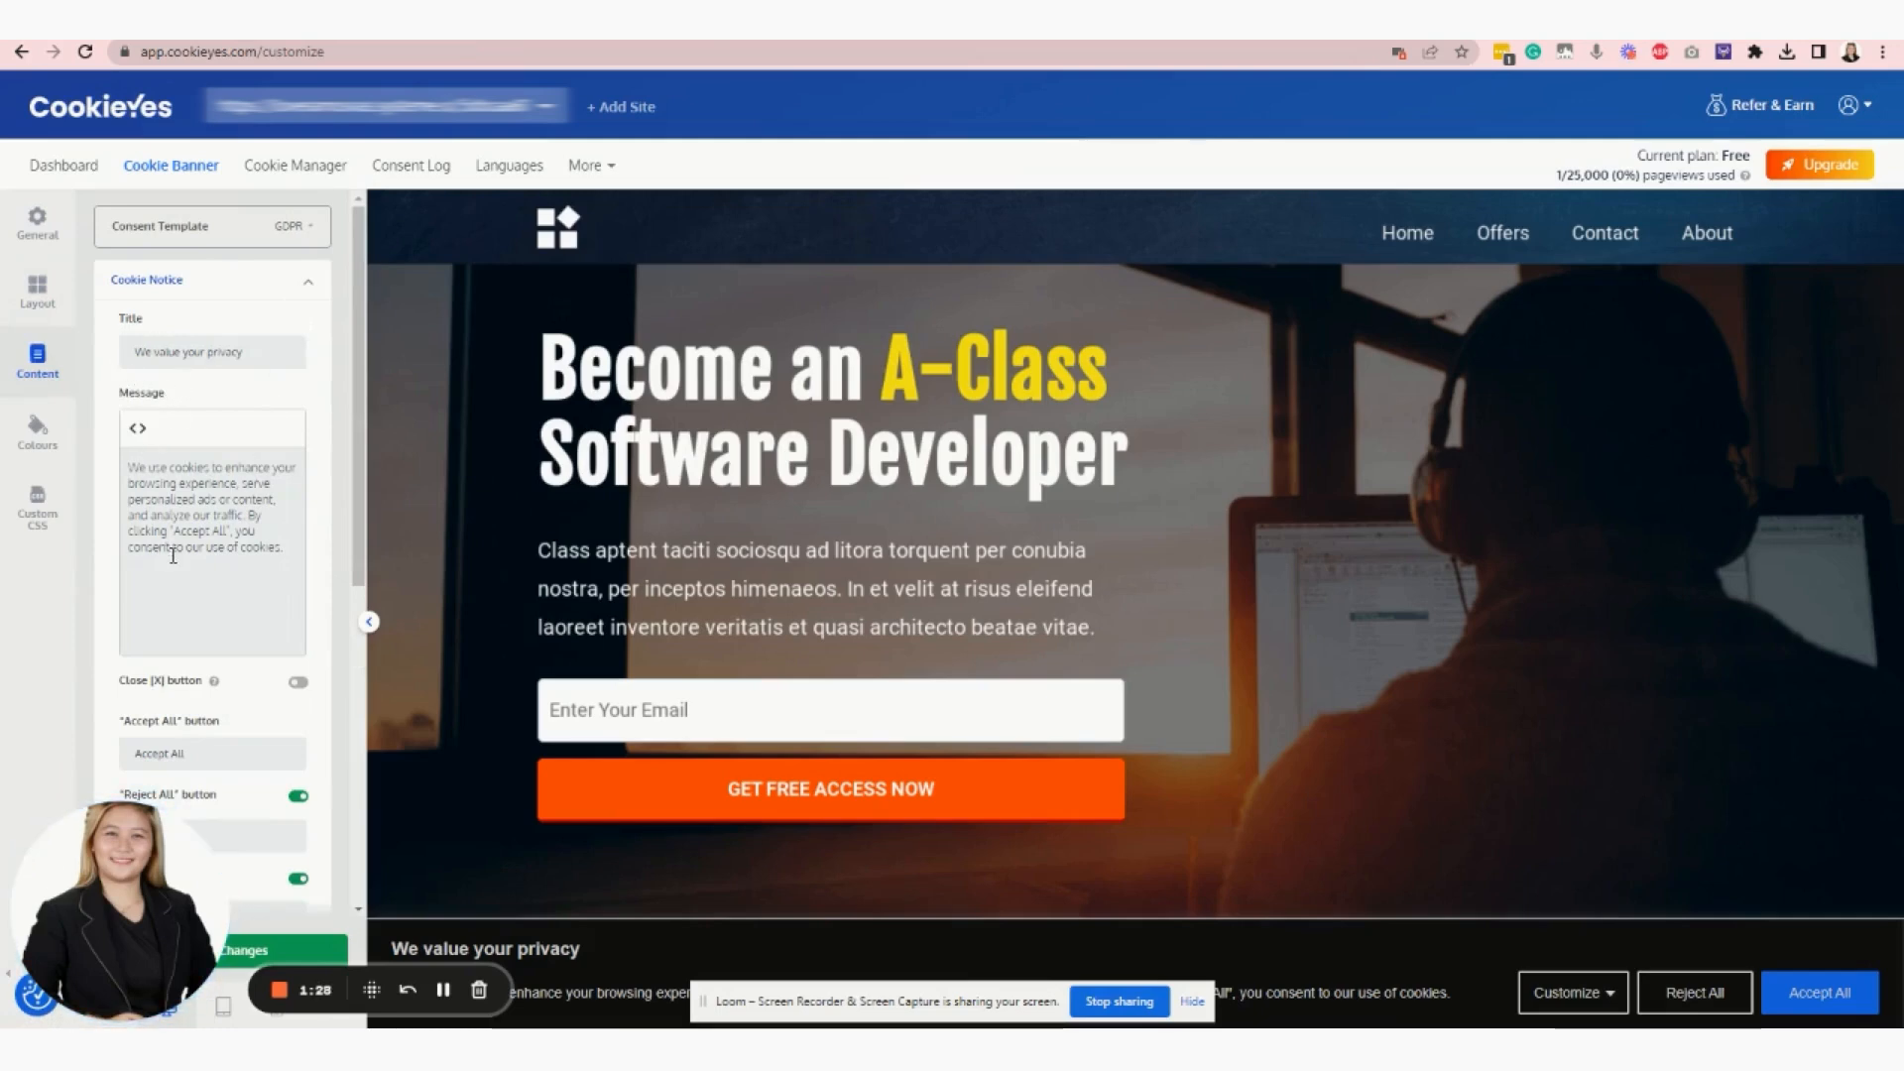
# - Enable the Close [X] button in the cookie notice and try switching the "Reject All" button off and back on
pyautogui.scroll(-2, 256, 546)
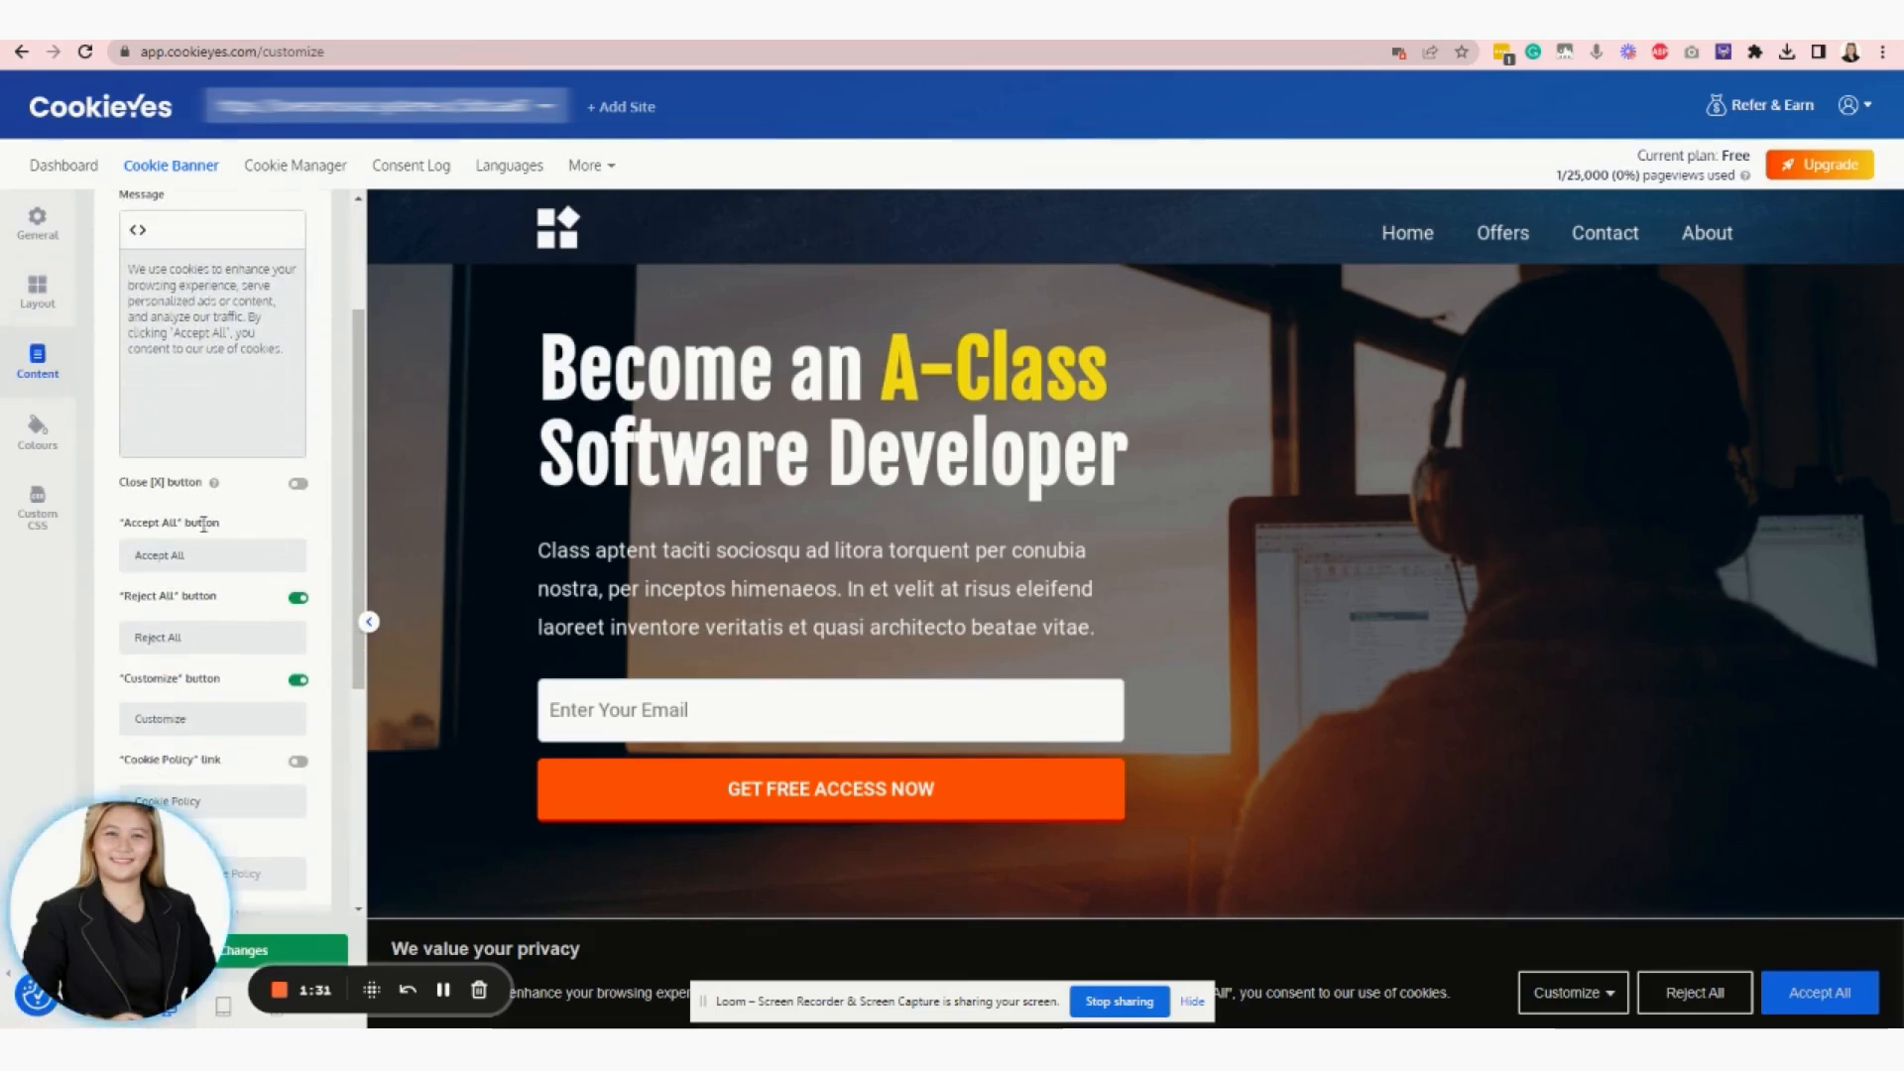
pyautogui.click(297, 484)
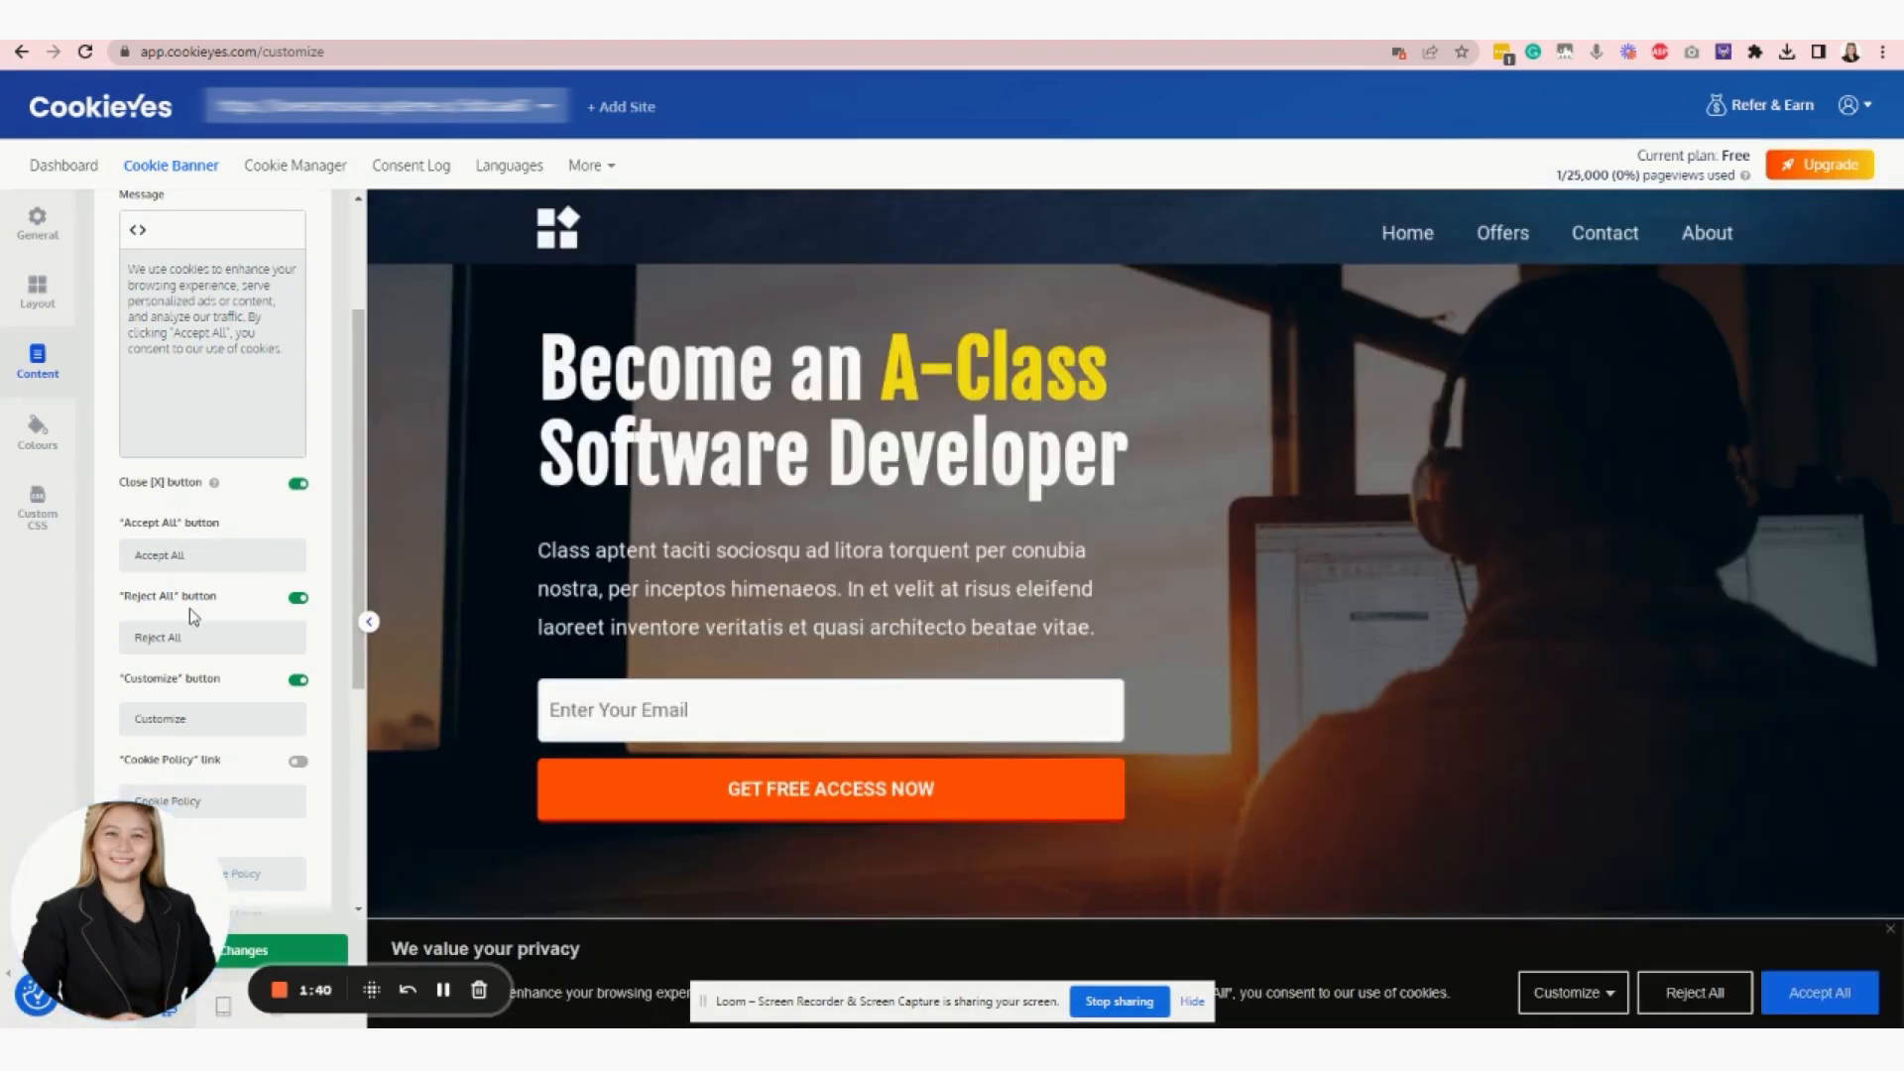
pyautogui.click(297, 599)
pyautogui.click(297, 599)
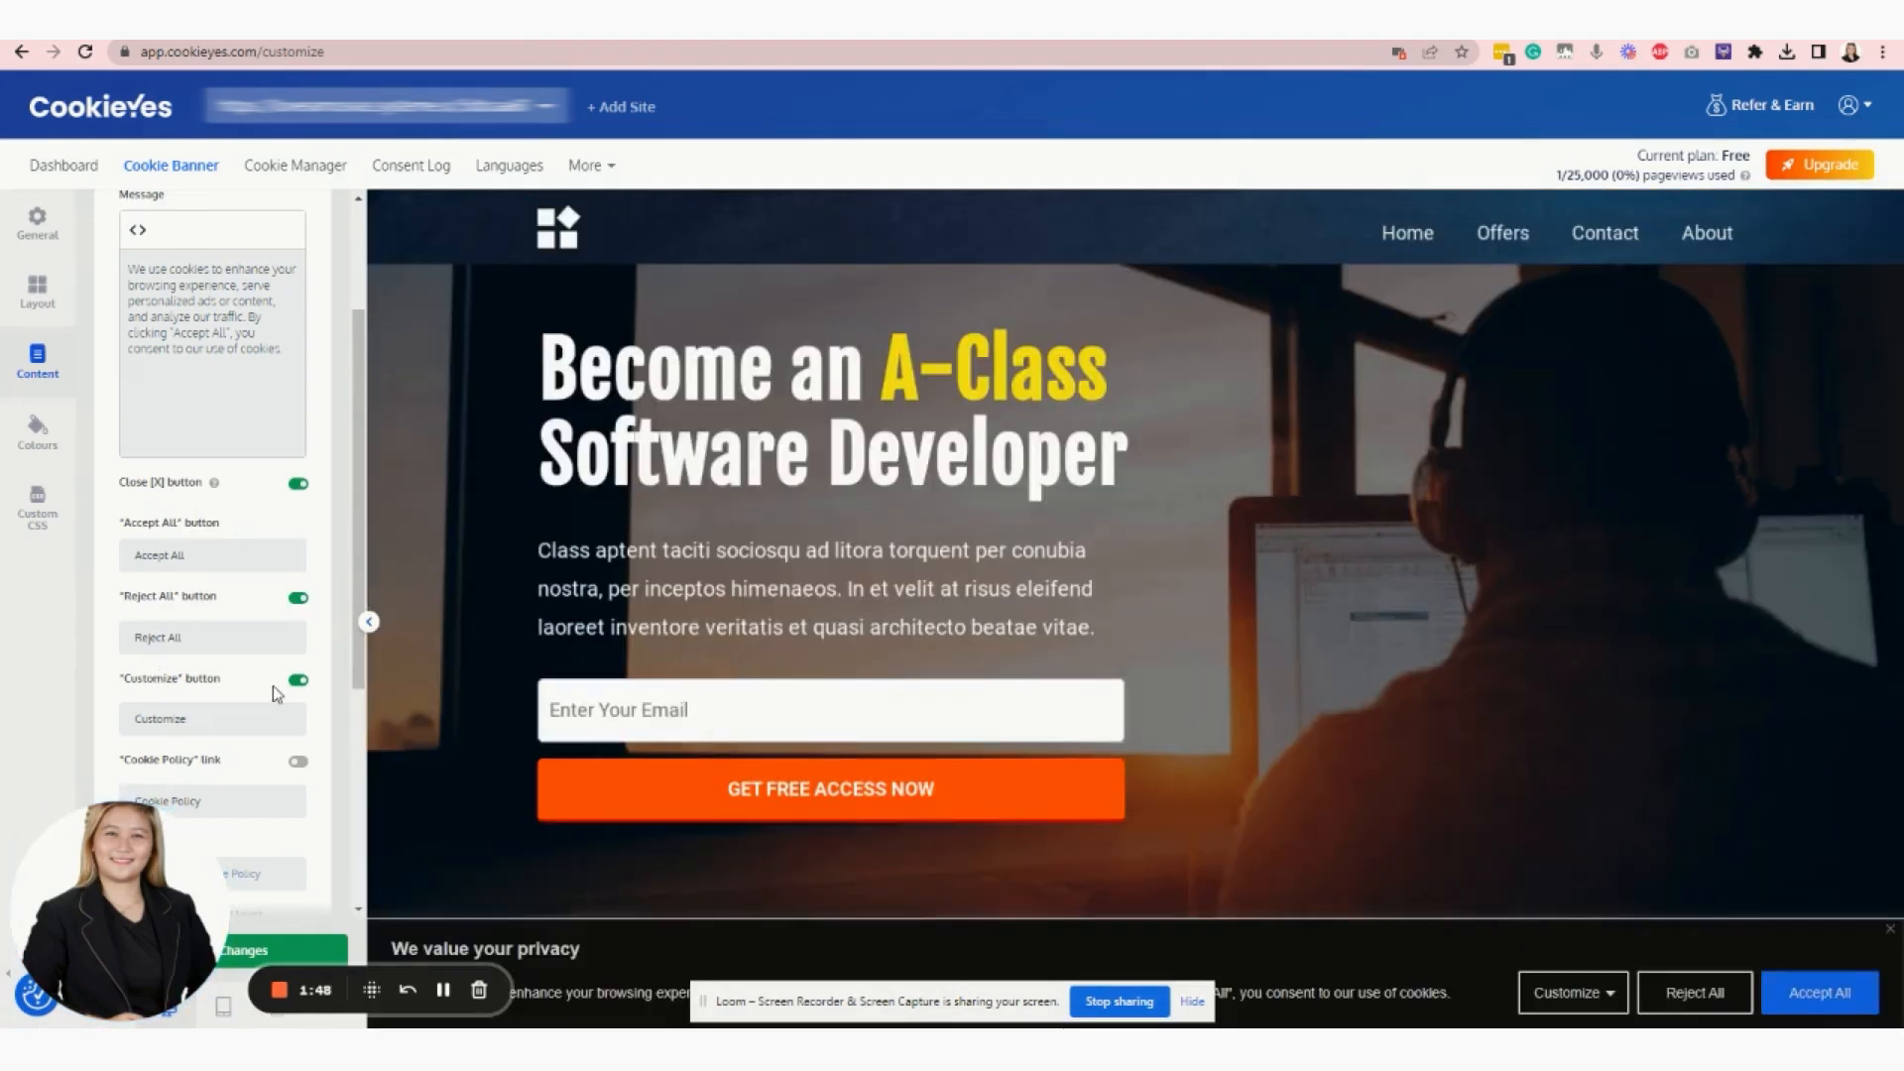
pyautogui.scroll(-1, 268, 679)
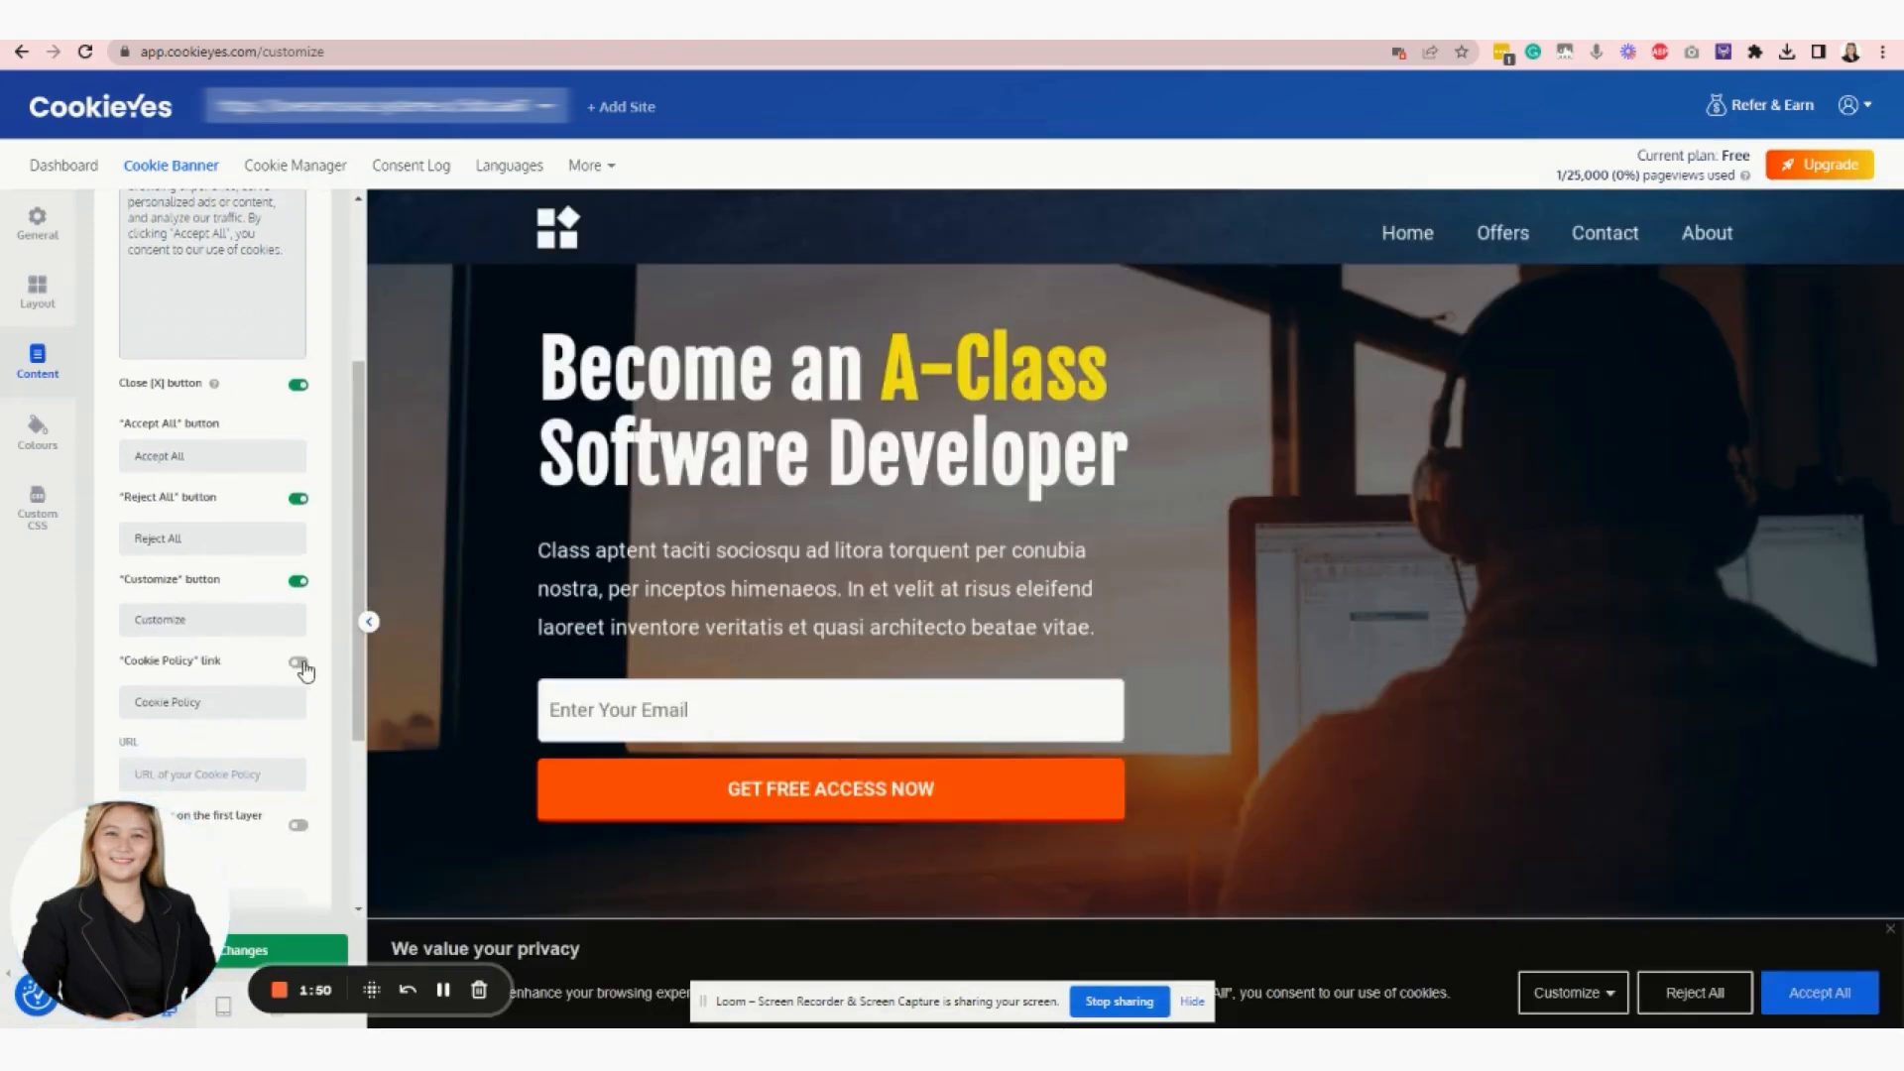
# - Enable the "Cookie Policy" link in the cookie notice and activate its URL field
pyautogui.scroll(-1, 260, 759)
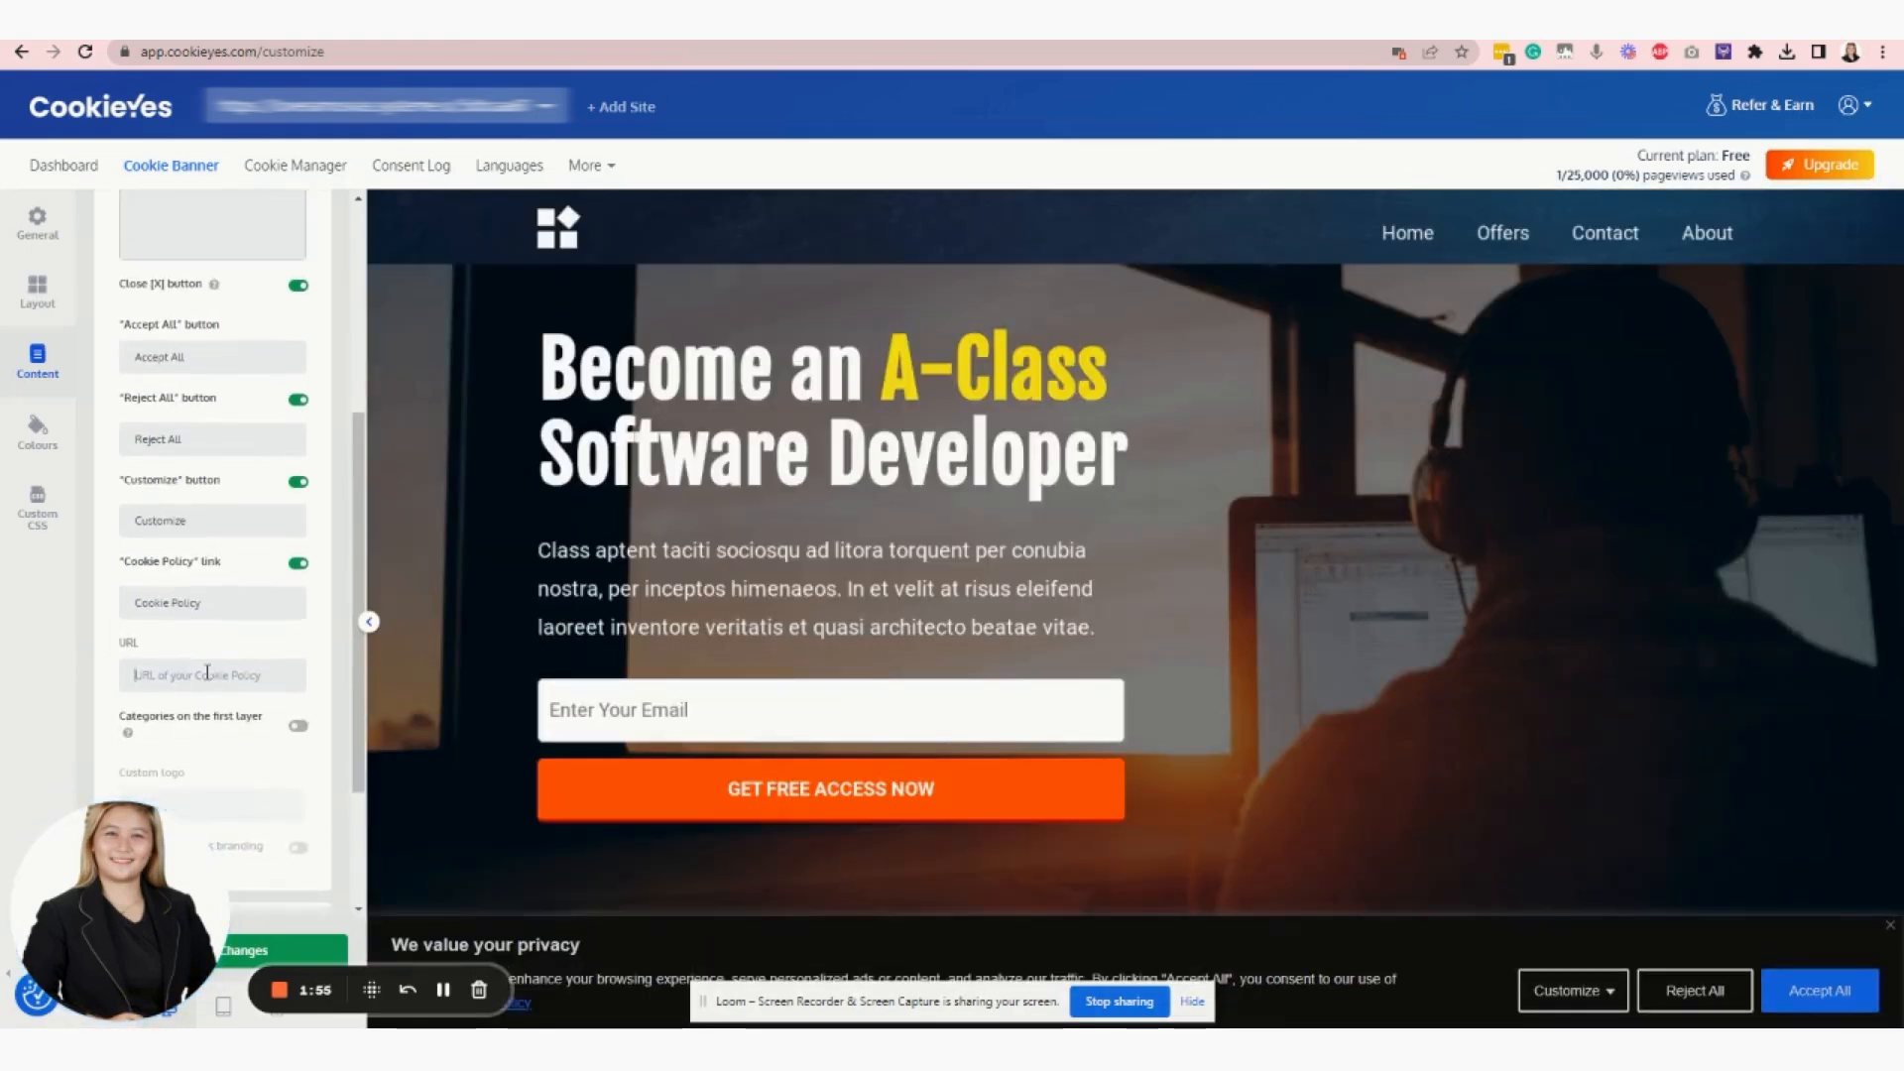
pyautogui.click(177, 687)
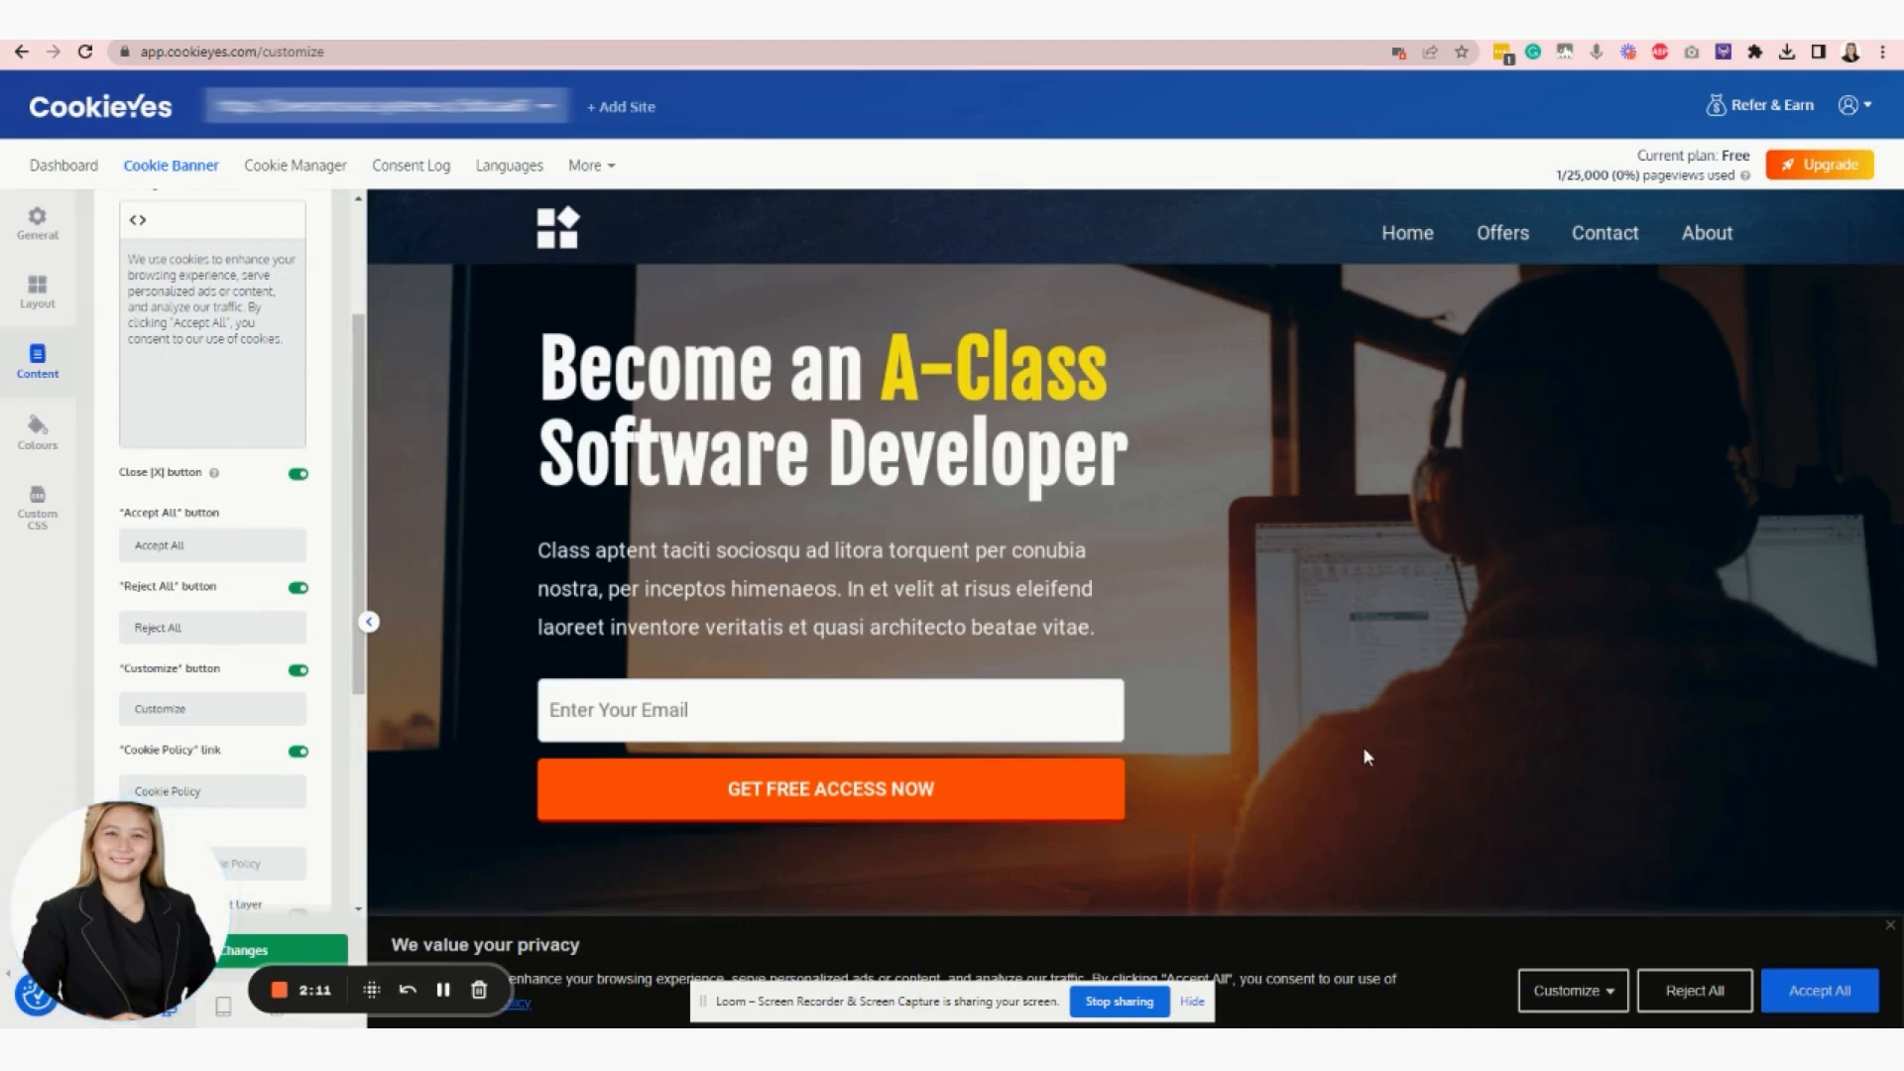
# - Try the Light colour theme for the cookie banner and switch it back to Dark
pyautogui.click(29, 451)
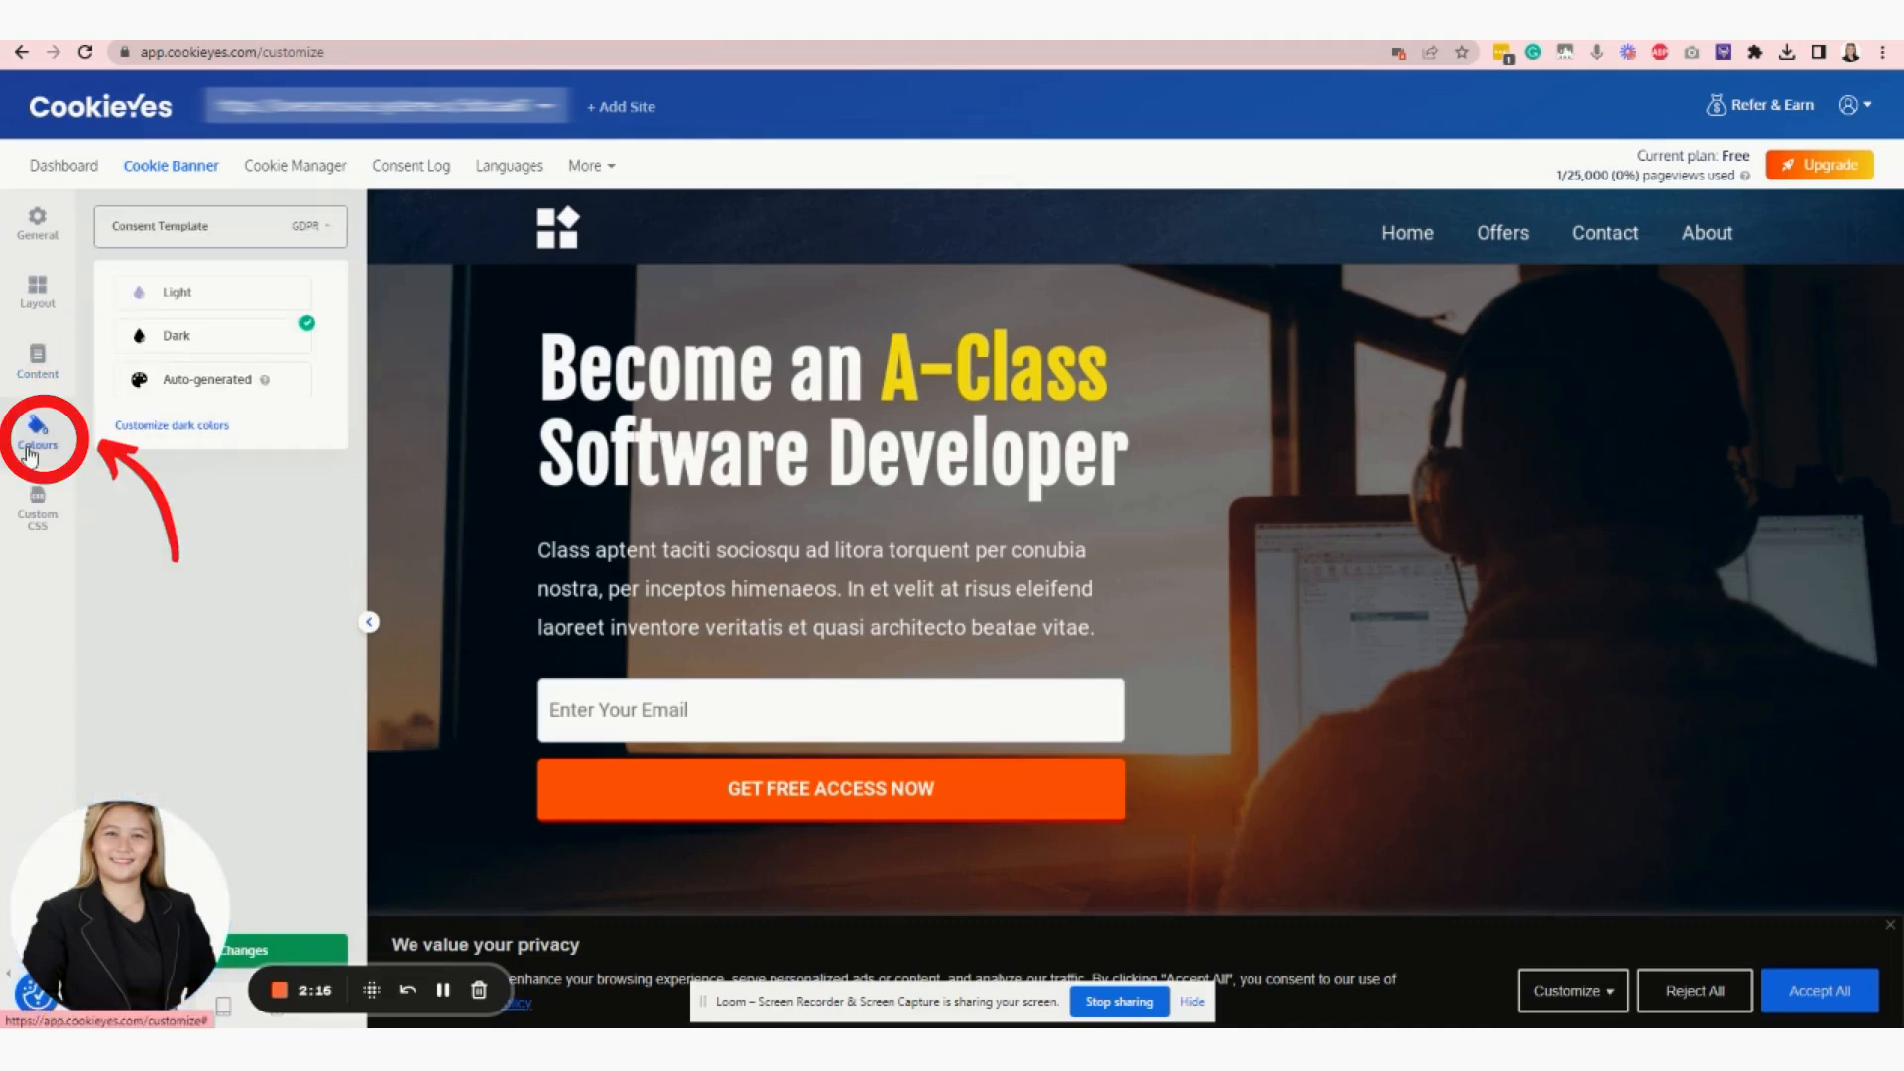
pyautogui.click(195, 297)
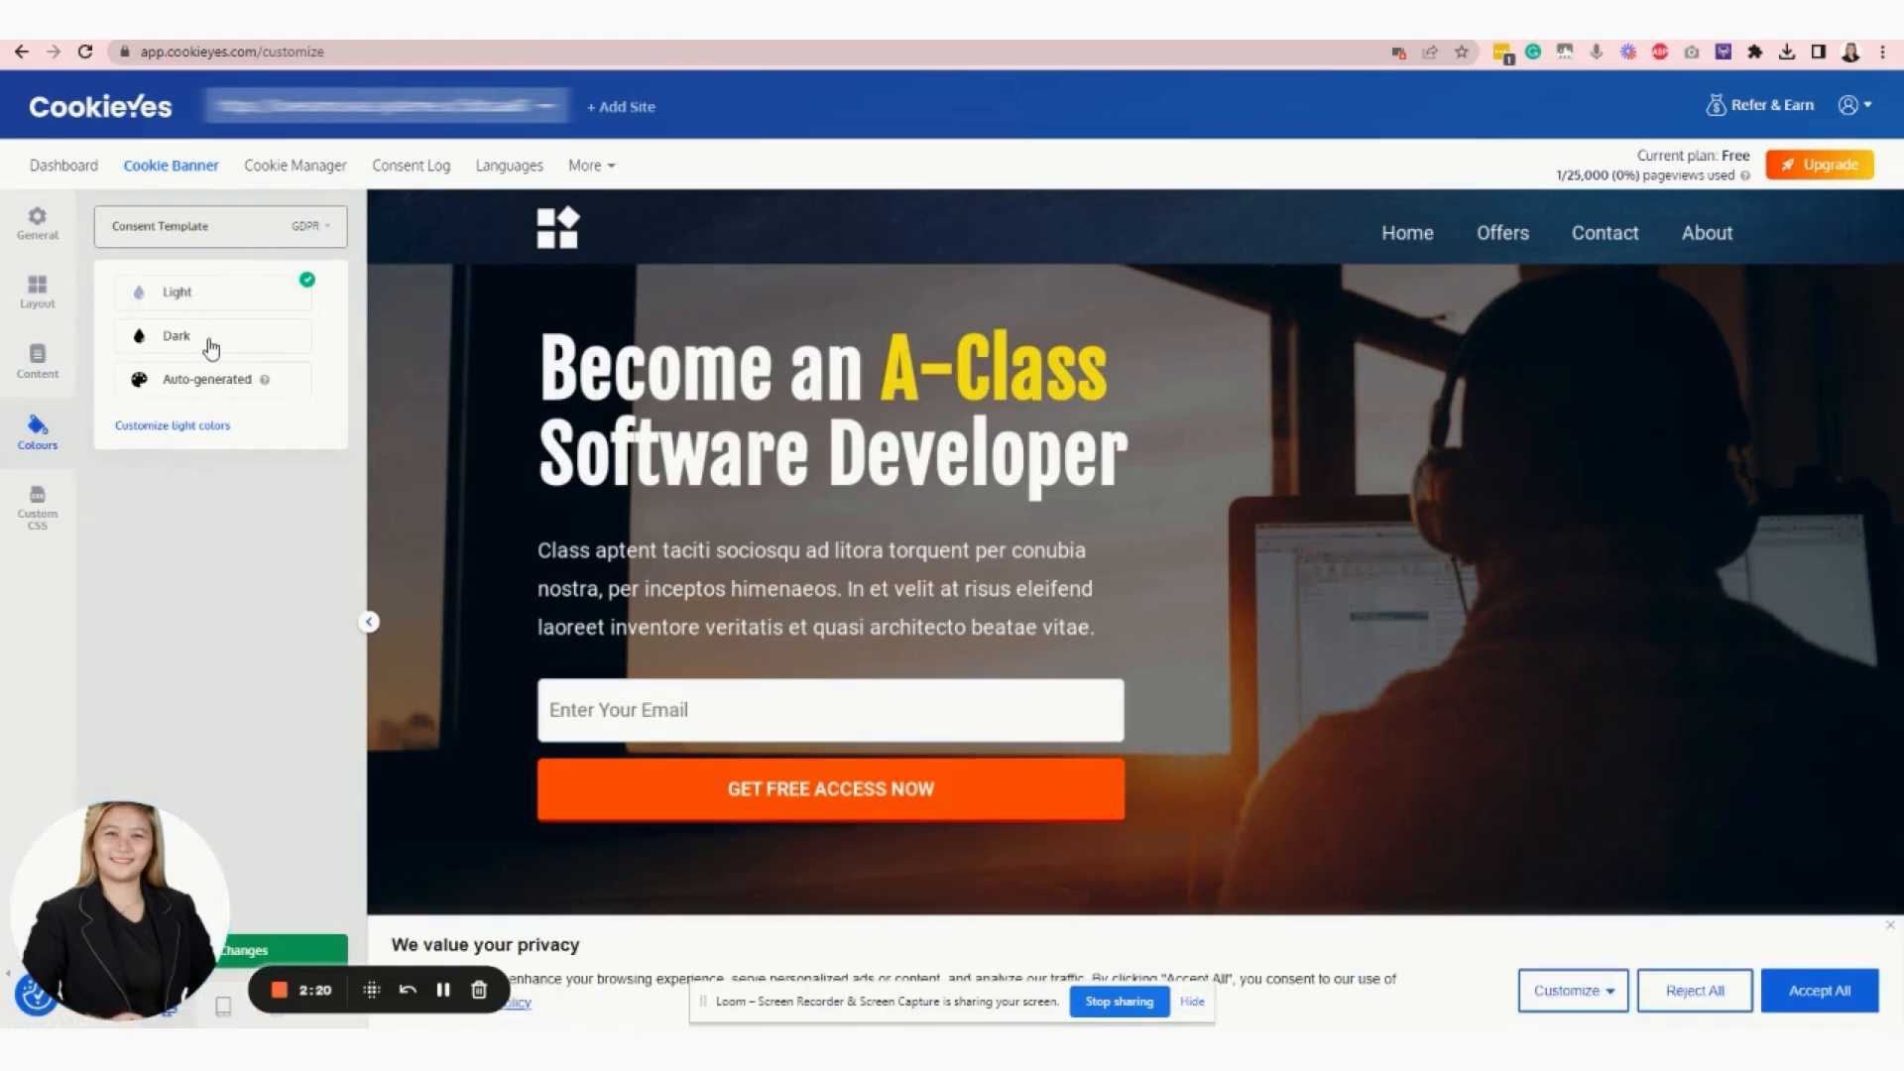
pyautogui.click(212, 343)
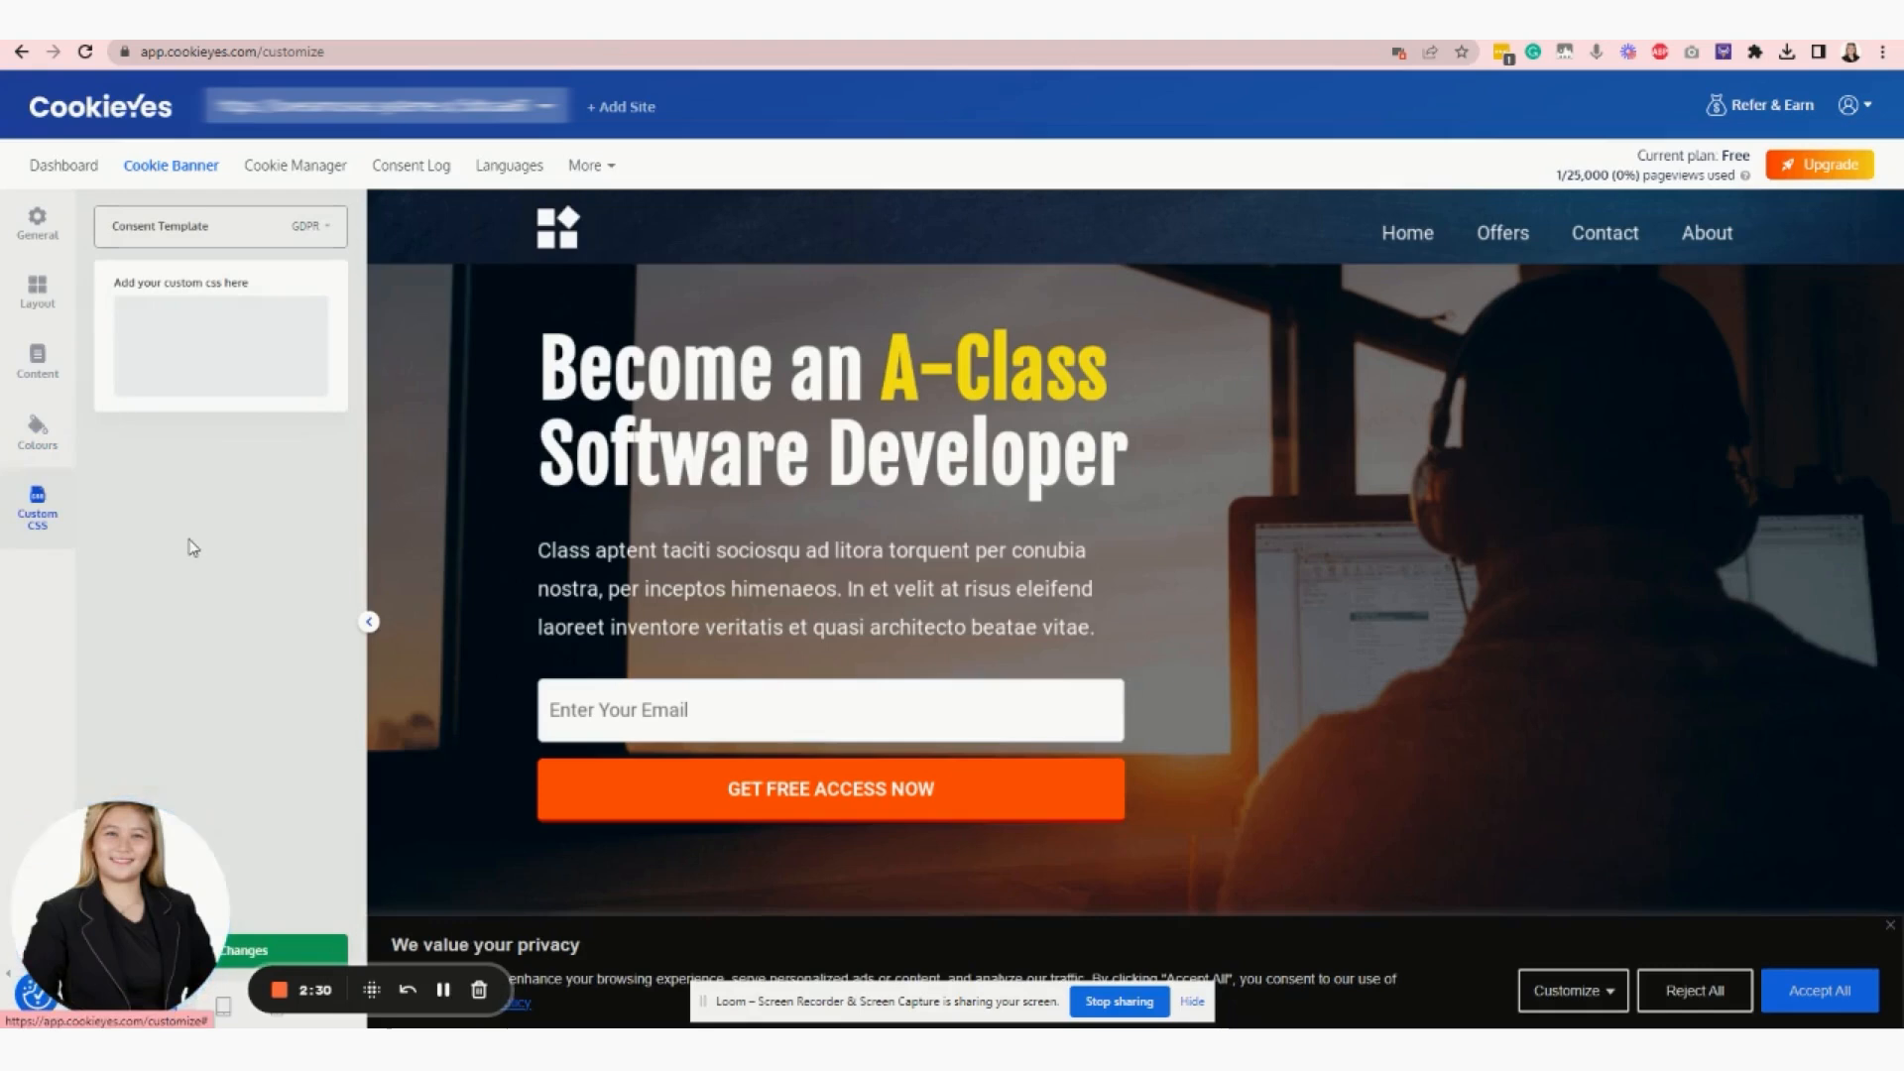
pyautogui.moveTo(196, 318)
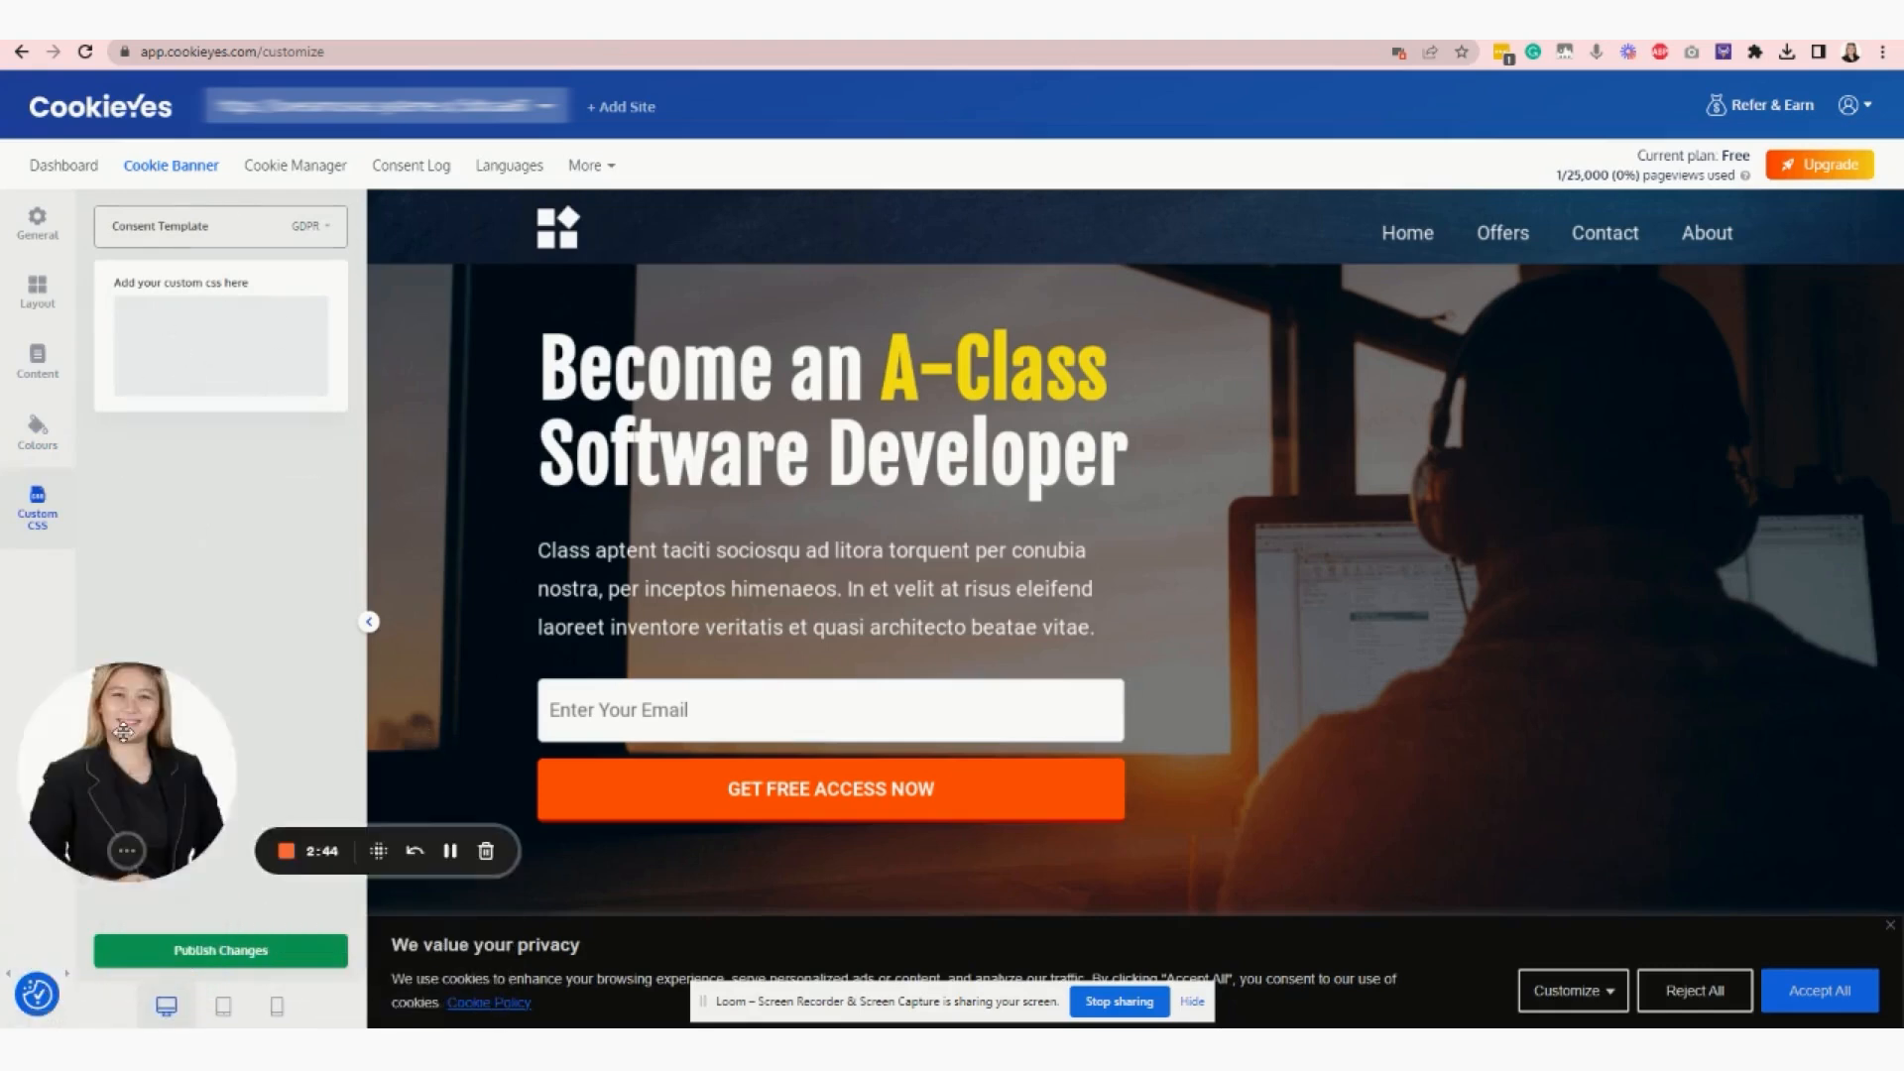
pyautogui.moveTo(123, 732); pyautogui.dragTo(114, 660)
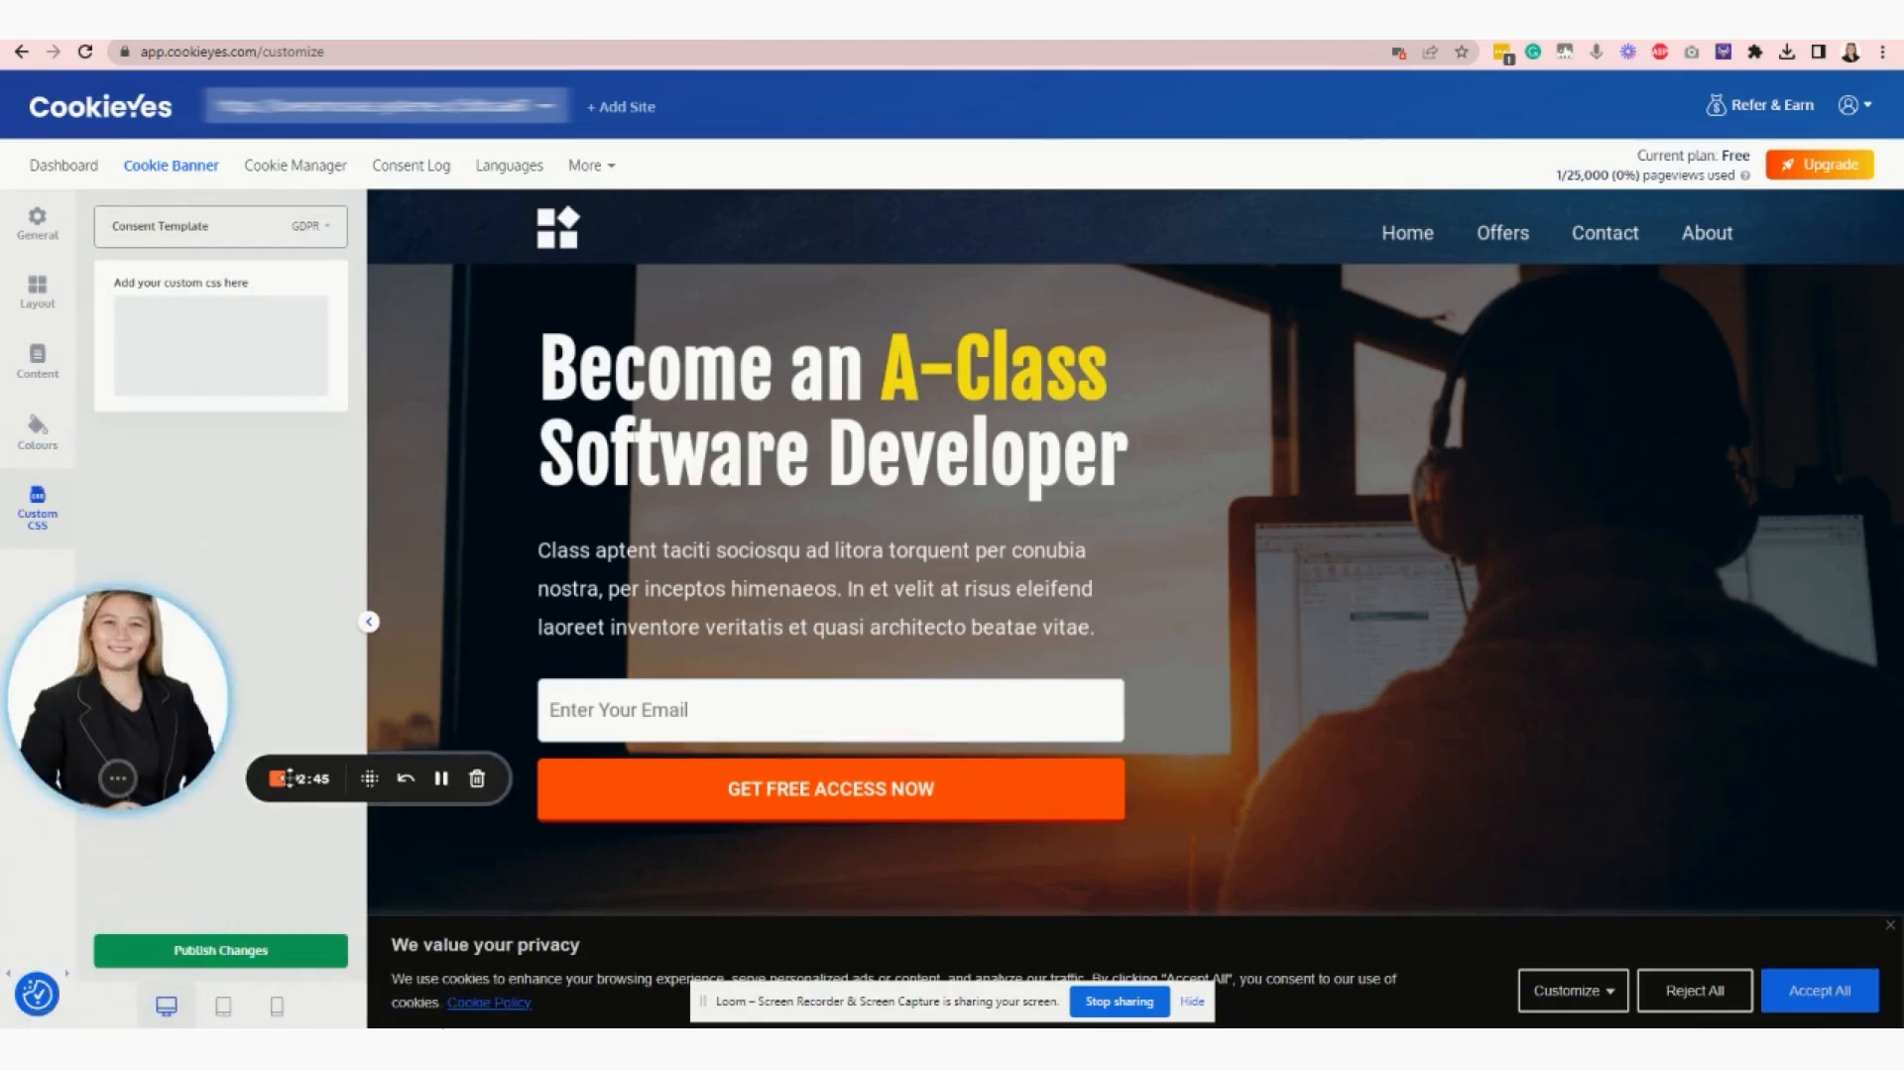